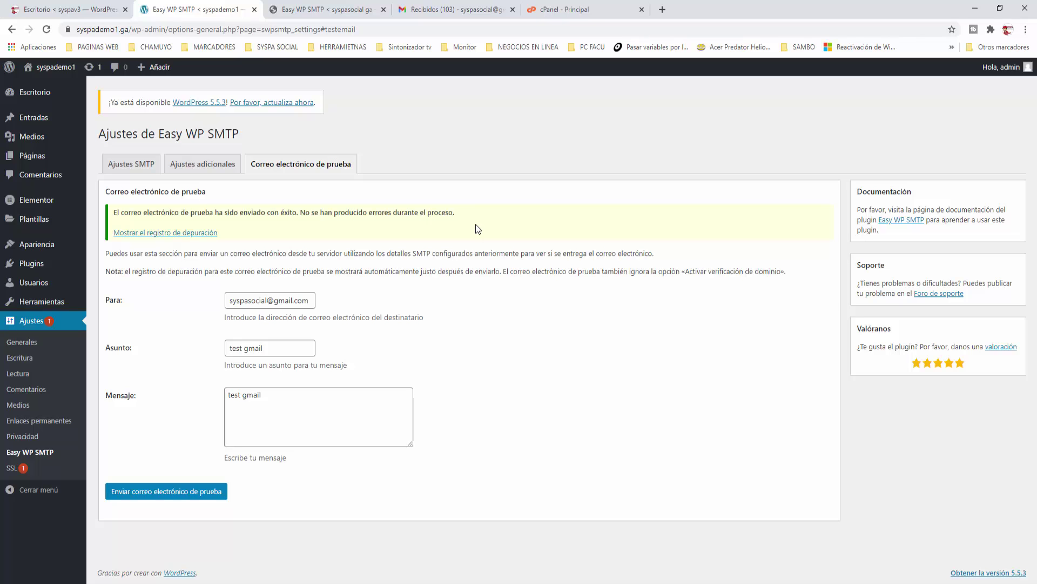
# Step: Read the 'test gmail' message in Gmail, then return to the syspasocial Easy WP SMTP tab
pyautogui.click(455, 11)
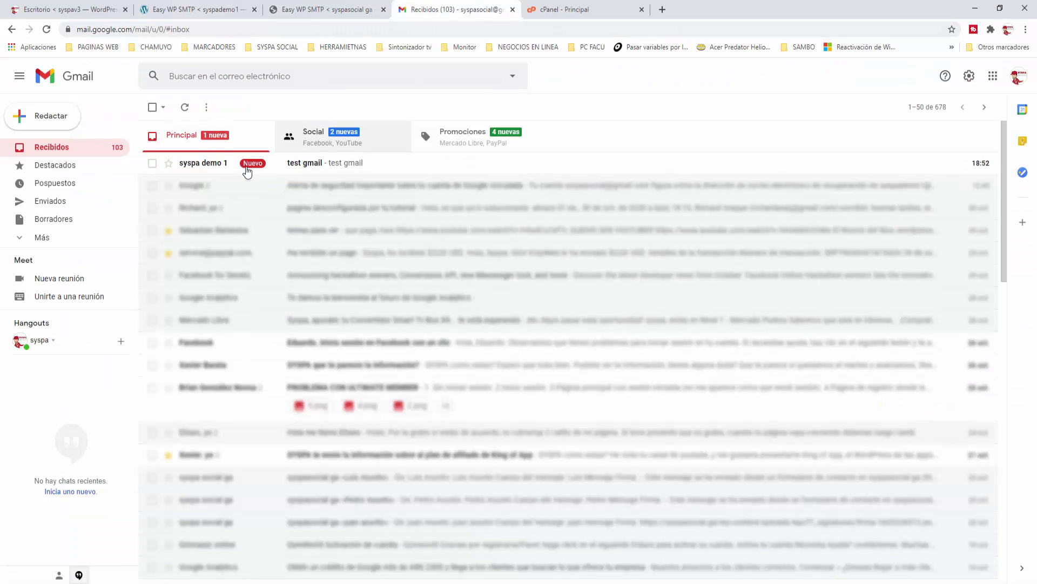
pyautogui.moveTo(187, 170)
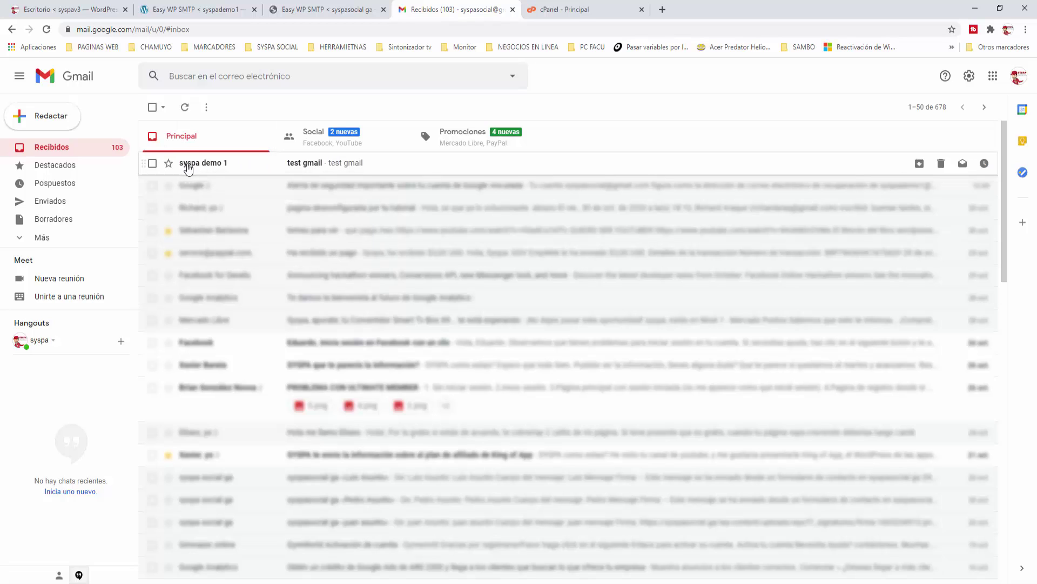
pyautogui.click(210, 169)
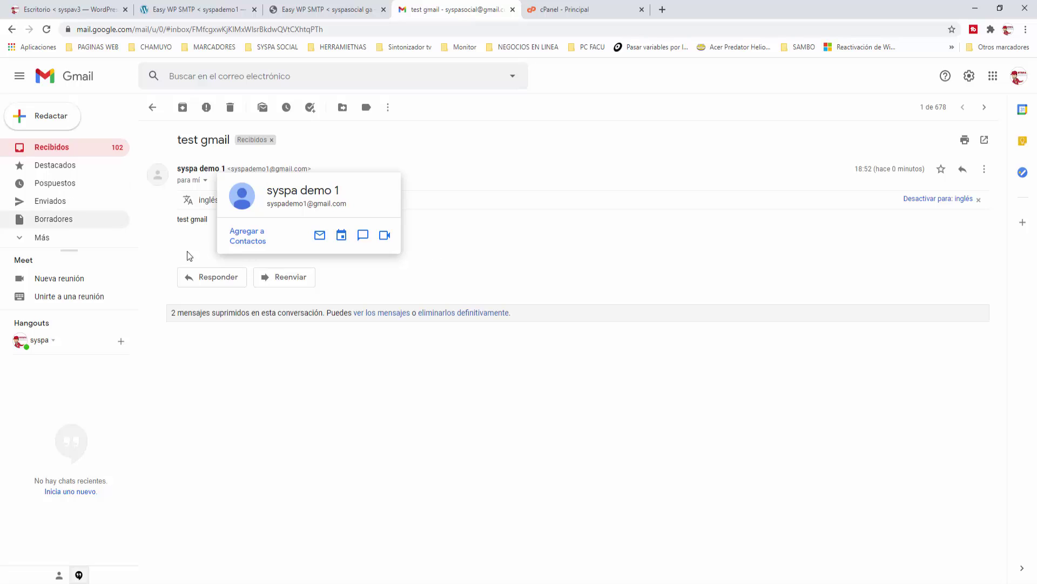
pyautogui.click(152, 107)
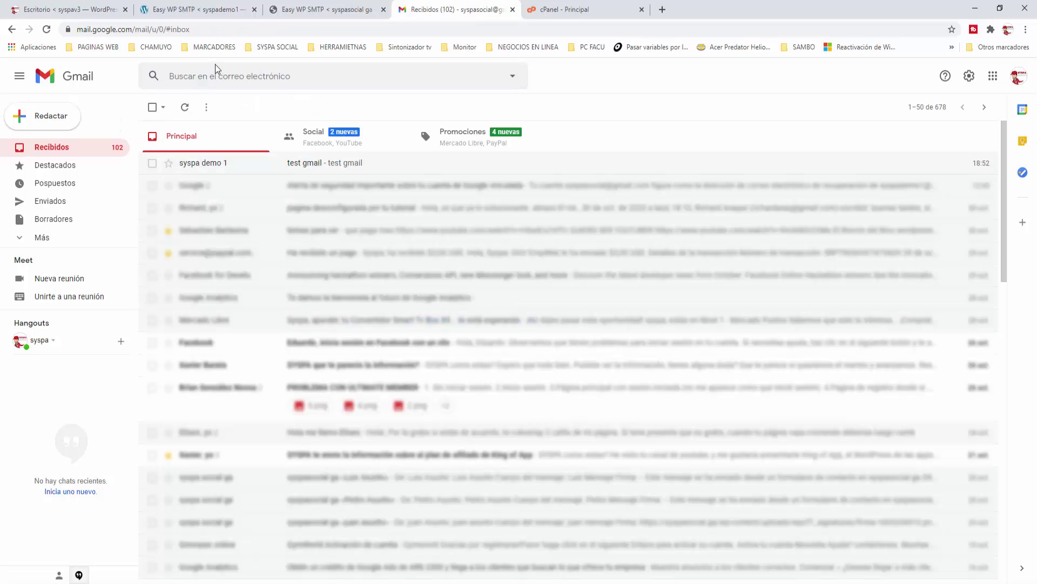
pyautogui.click(308, 10)
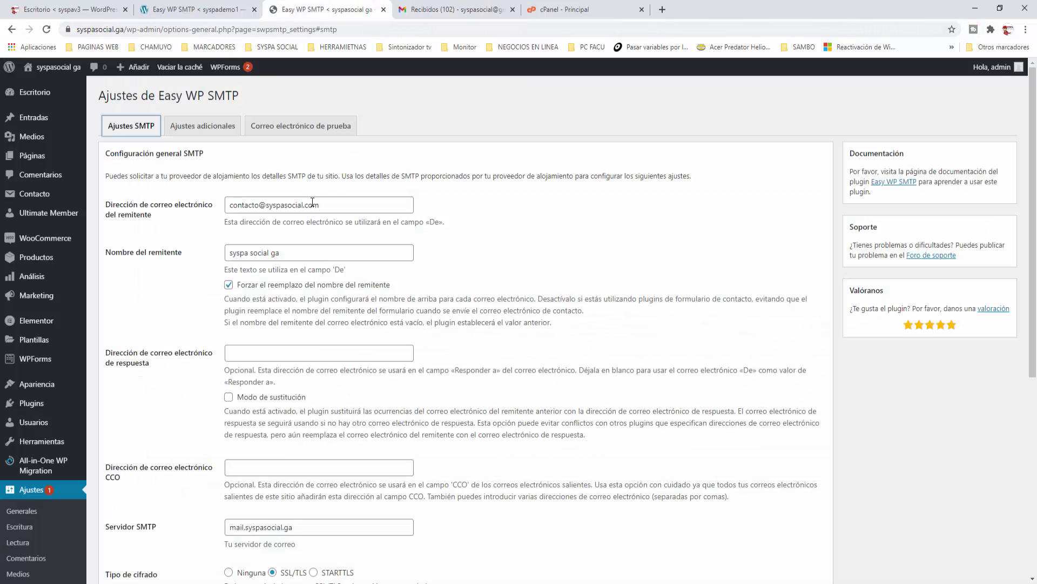
# Step: Check the sender email address and its domain in the SMTP settings
pyautogui.moveTo(327, 204); pyautogui.dragTo(216, 203)
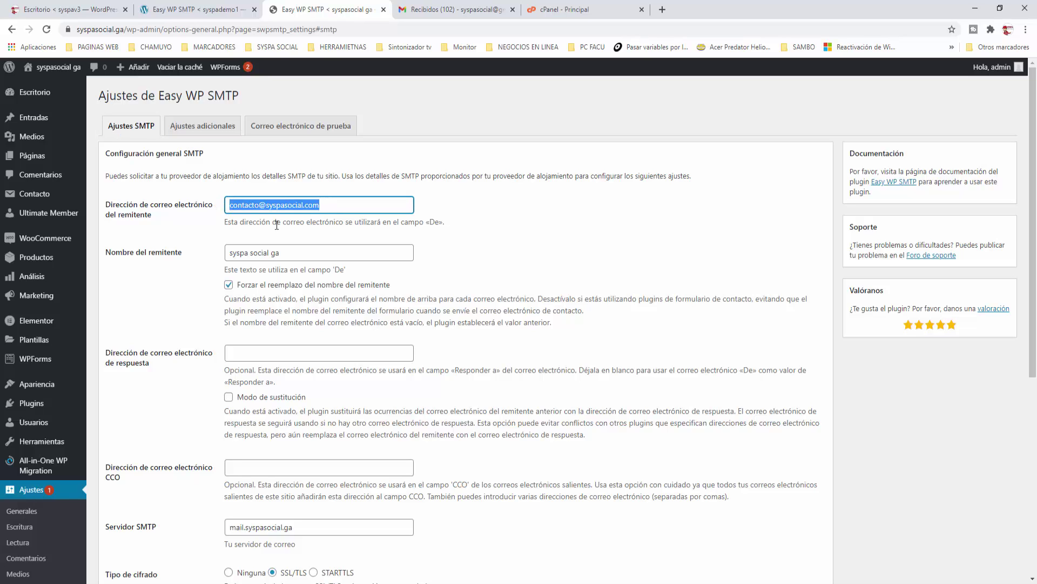
pyautogui.click(329, 207)
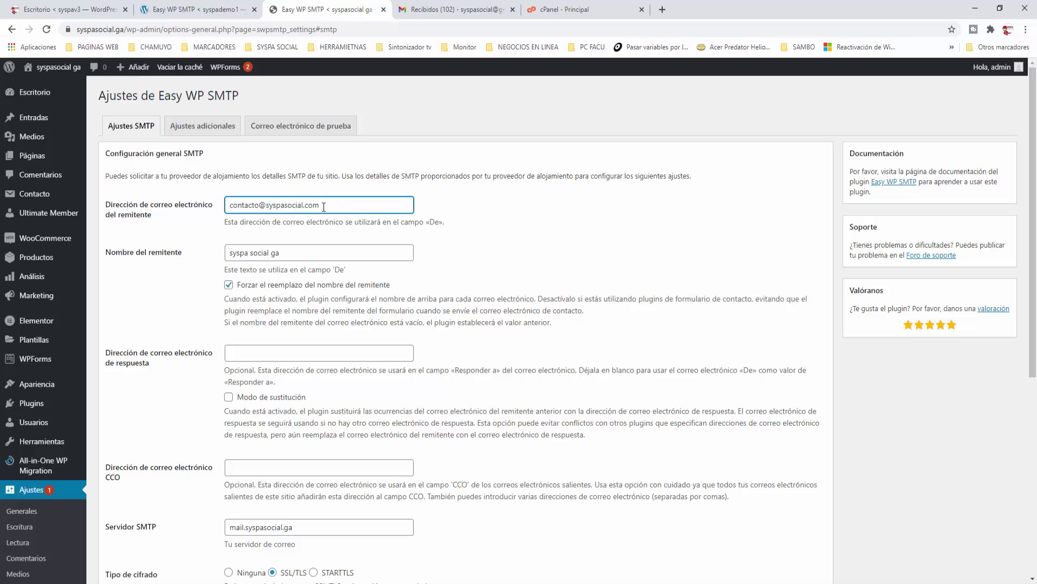
pyautogui.moveTo(323, 207); pyautogui.dragTo(266, 205)
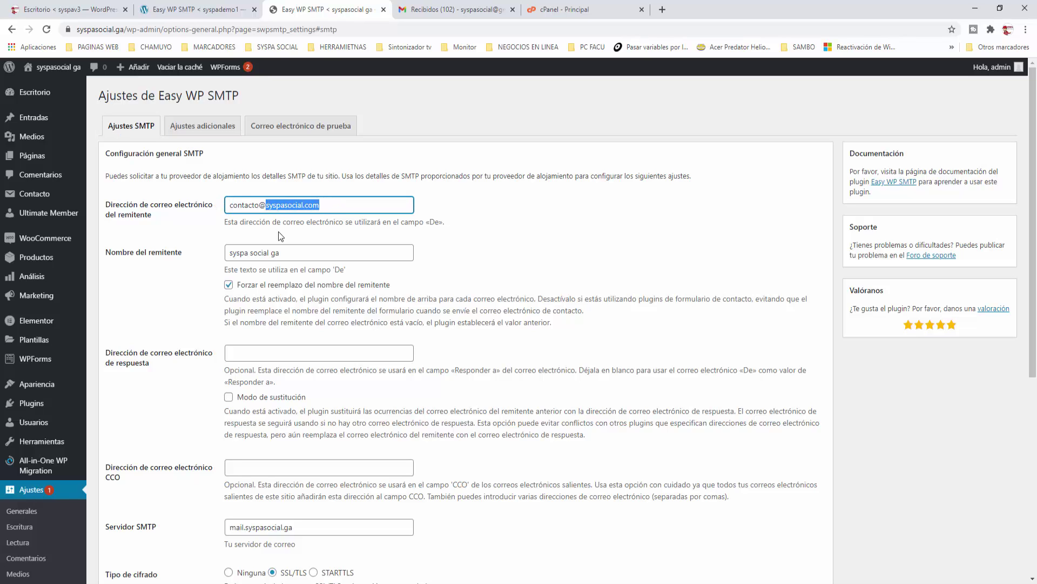
pyautogui.click(328, 208)
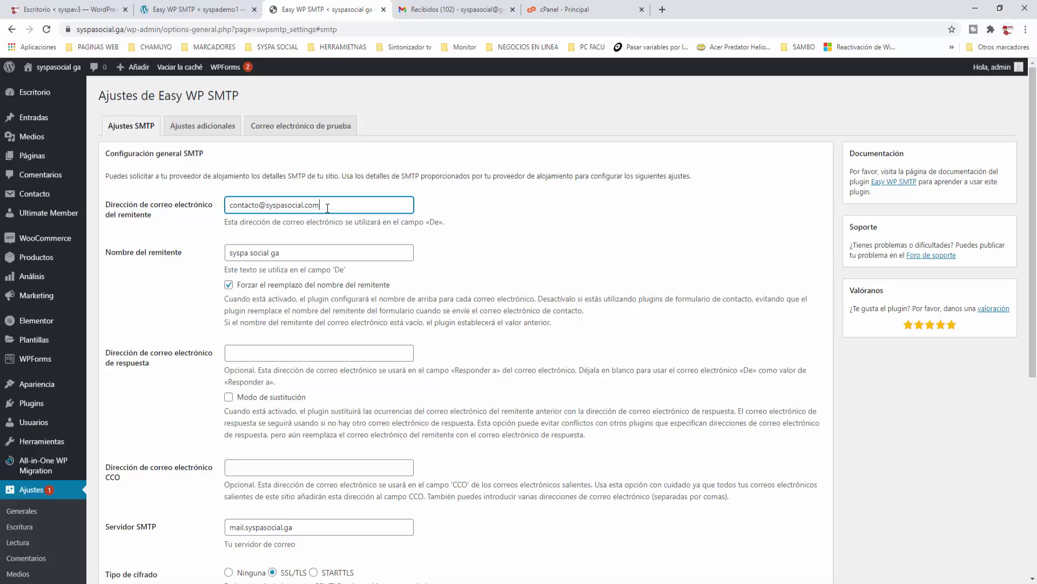
# Step: Send the 'prueba corporativo' test email and confirm the no-errors success message
pyautogui.click(300, 125)
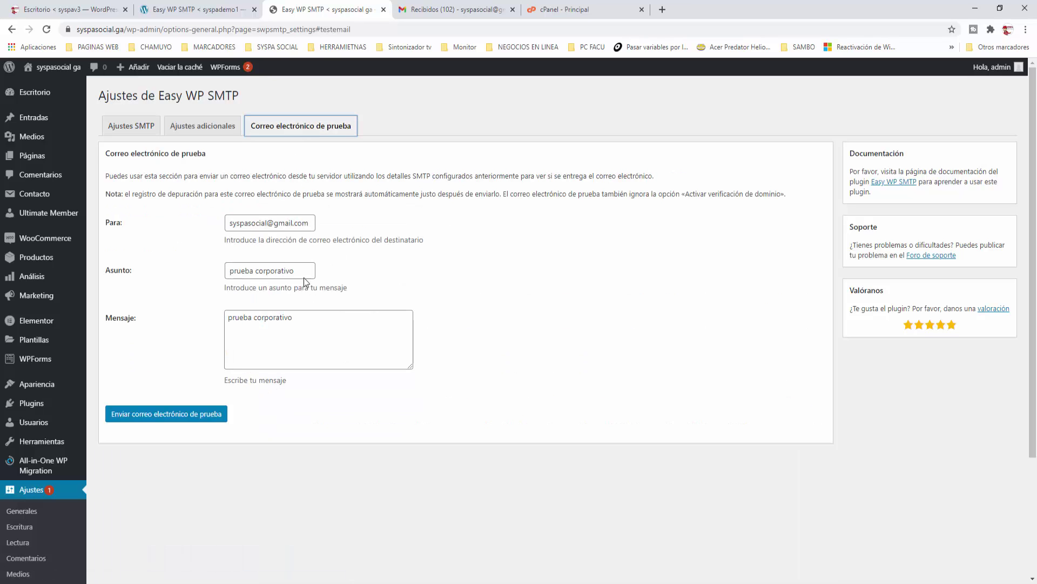
pyautogui.click(173, 417)
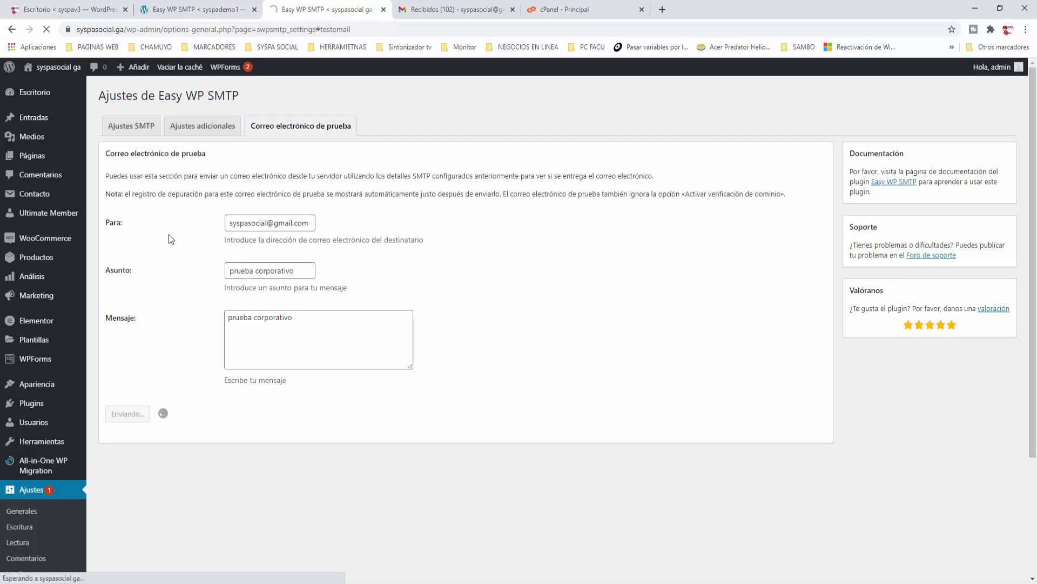
pyautogui.moveTo(112, 174); pyautogui.dragTo(465, 175)
pyautogui.click(471, 173)
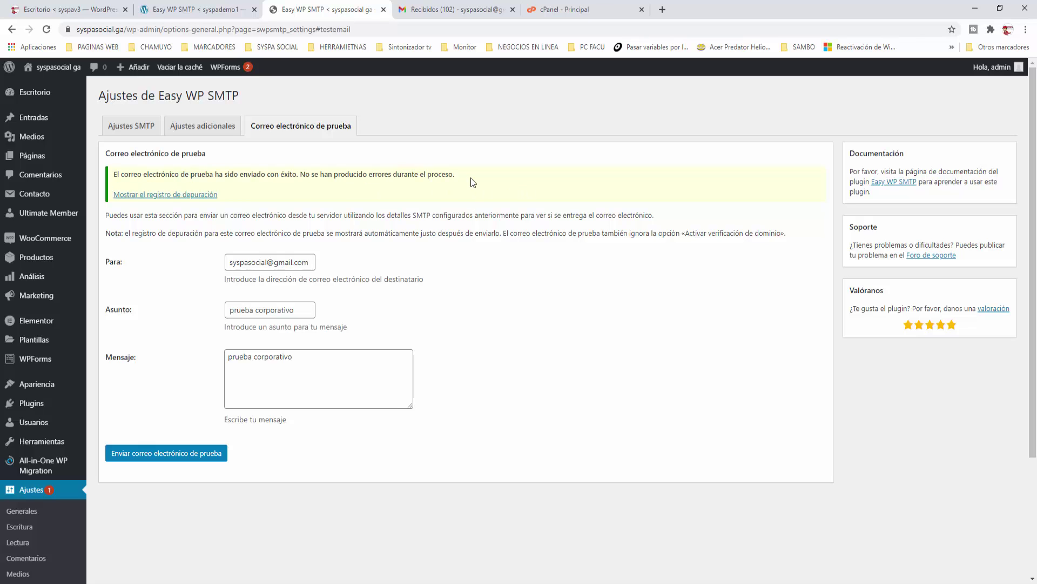
# Step: Read 'prueba corporativo' in Gmail and close the 'Easy WP SMTP < syspademo1' tab
pyautogui.click(442, 9)
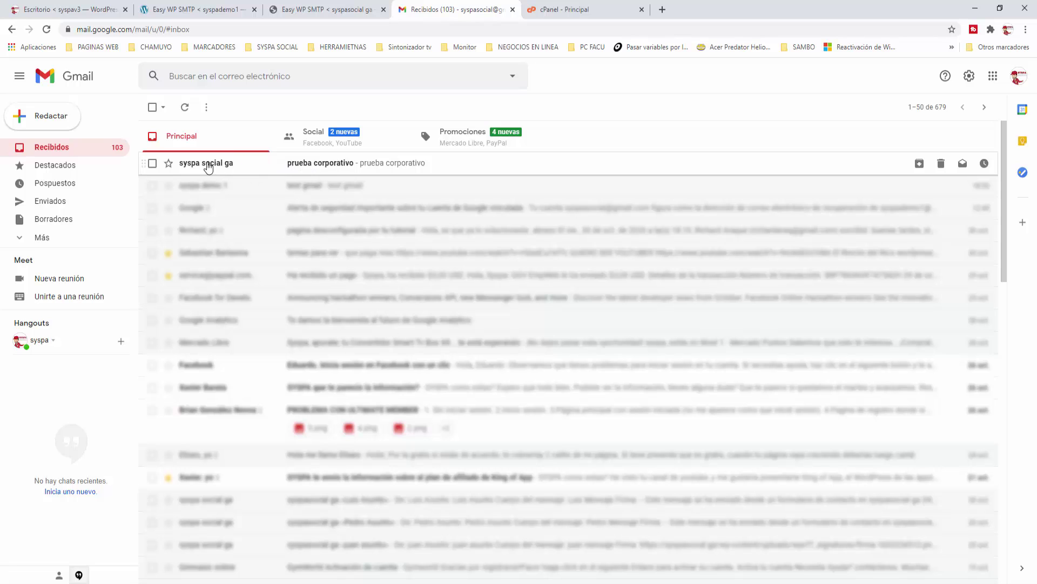
pyautogui.click(208, 164)
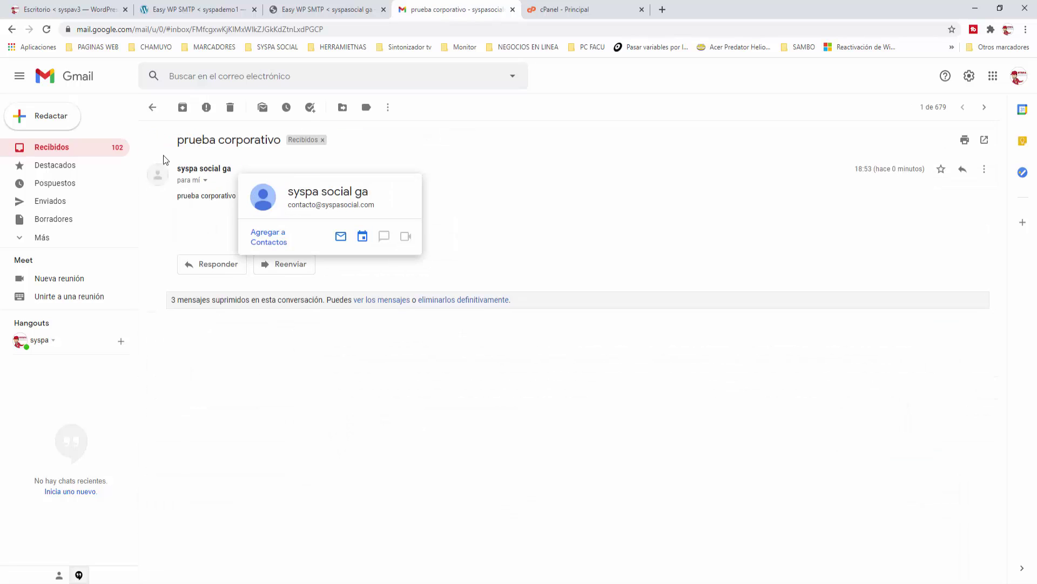
pyautogui.click(154, 109)
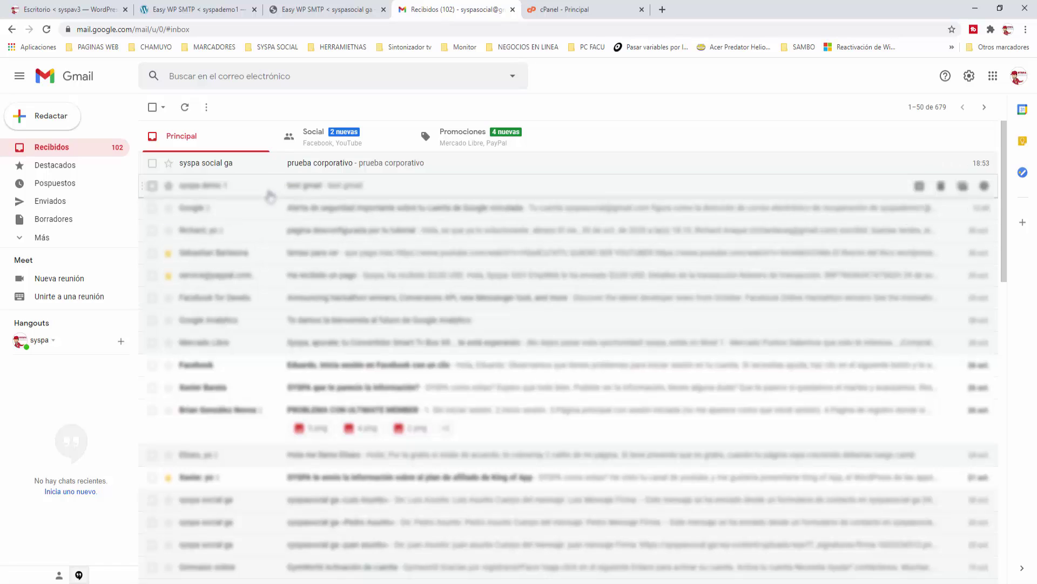
pyautogui.click(254, 9)
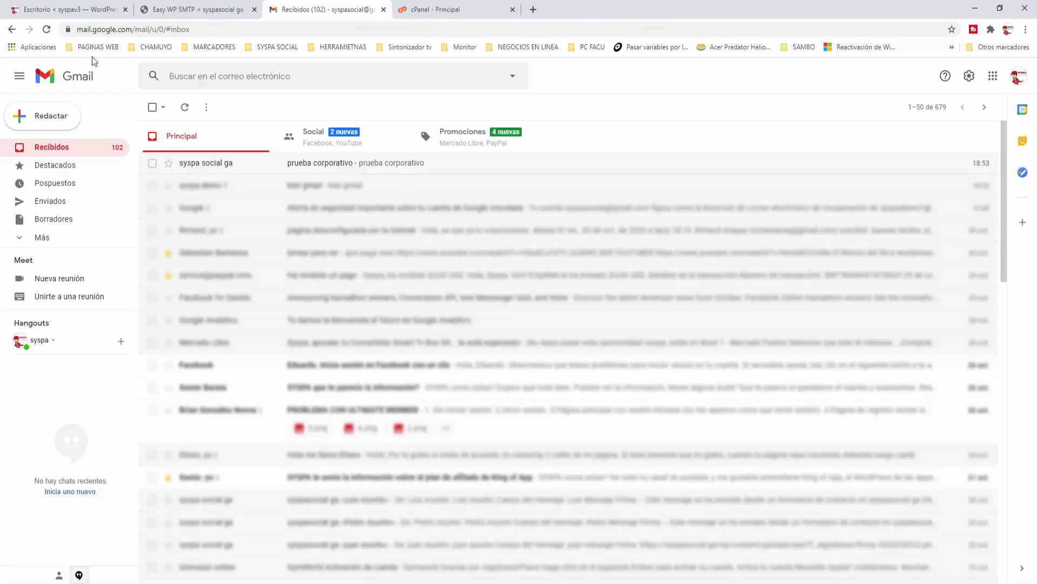
# Step: On the syspav3 site, find 'Easy WP SMTP' under Plugins > Añadir nuevo, install and activate it
pyautogui.click(92, 11)
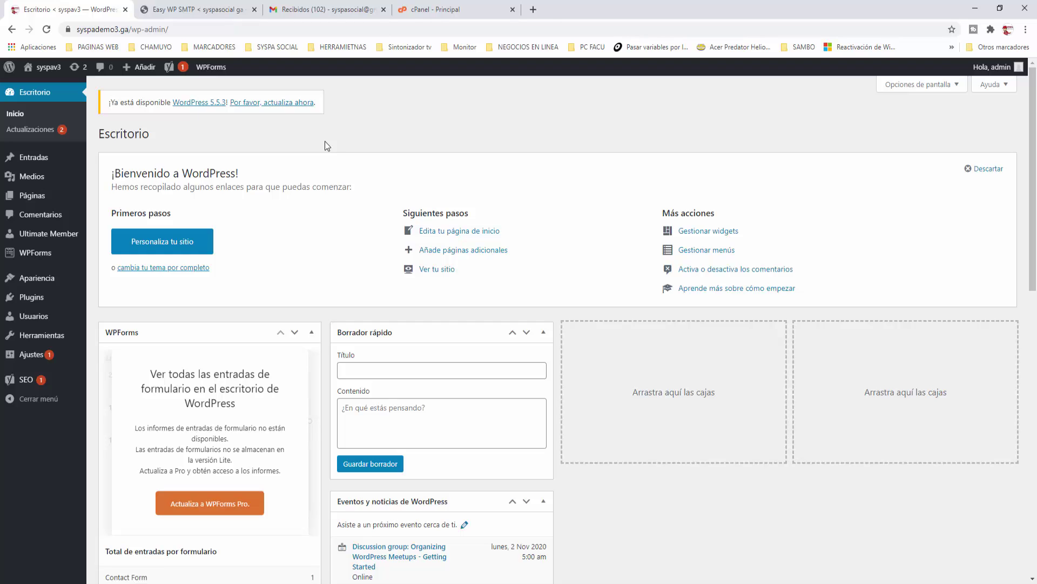
pyautogui.moveTo(34, 305)
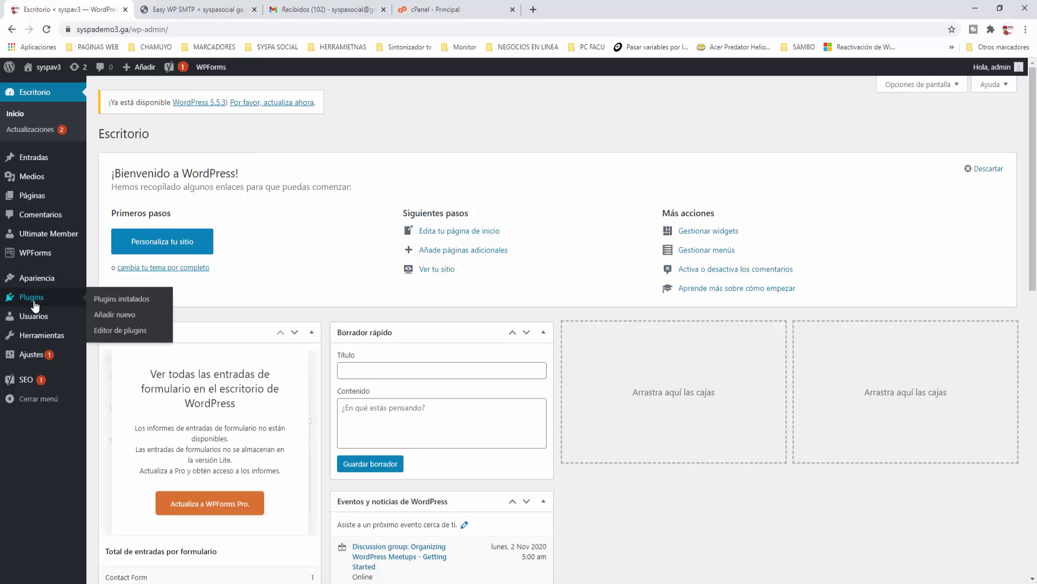
pyautogui.click(113, 314)
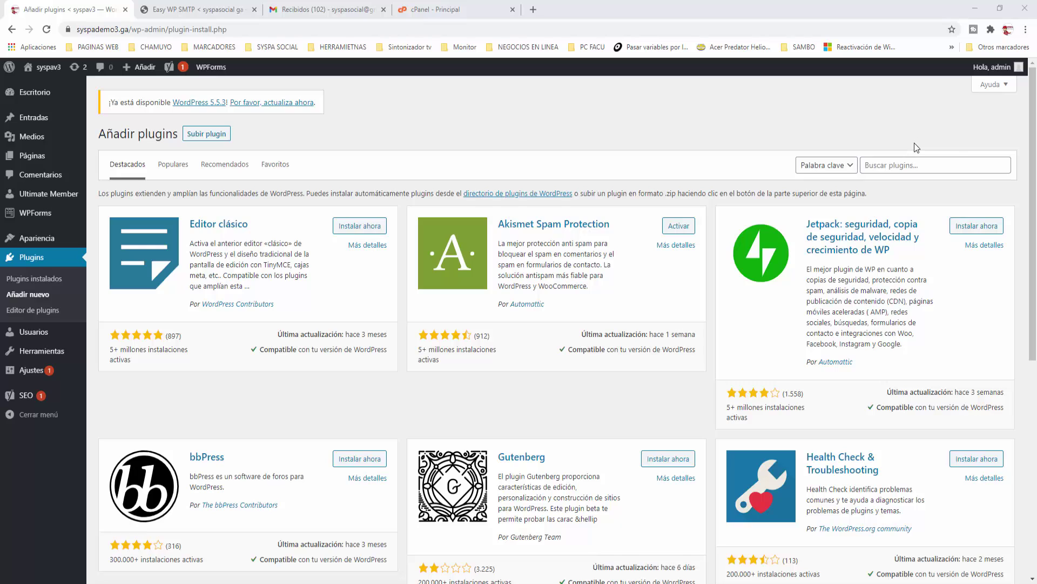
pyautogui.click(906, 166)
pyautogui.write('Easy WP SMTP')
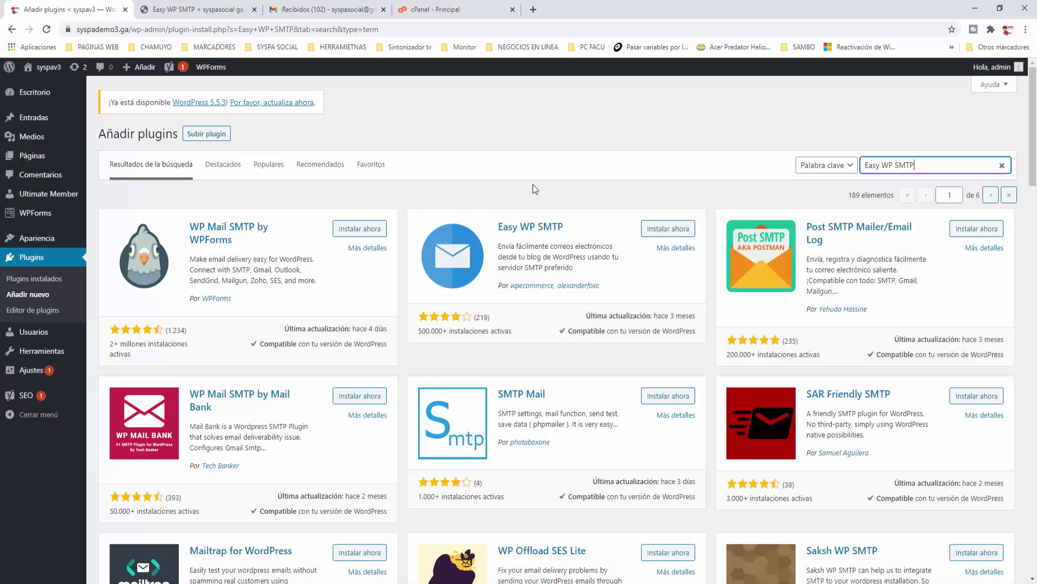
pyautogui.click(677, 229)
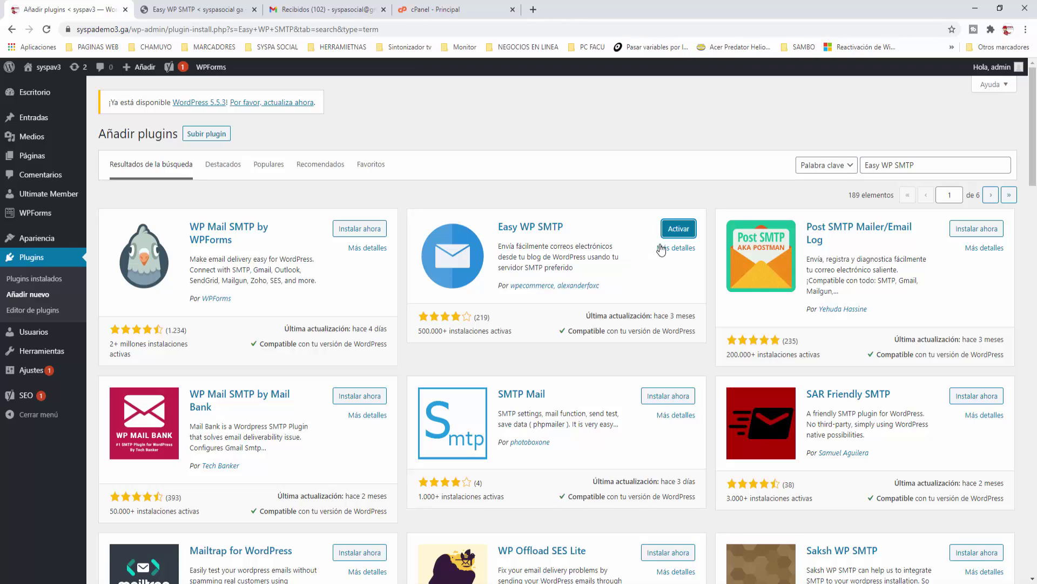
pyautogui.click(685, 229)
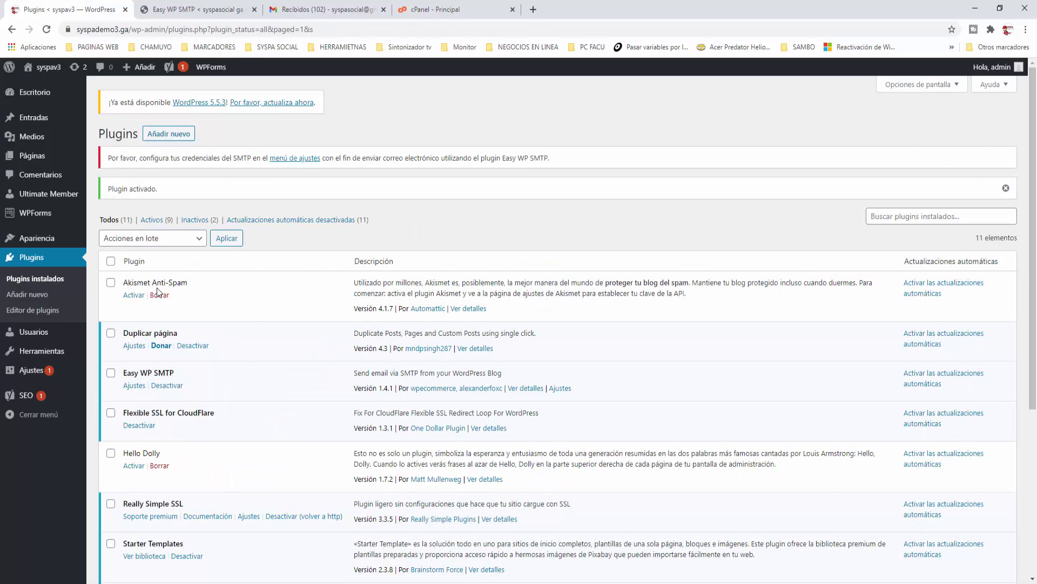
# Step: Open the Ajustes > Easy WP SMTP settings page on syspav3
pyautogui.scroll(-3, 156, 288)
pyautogui.scroll(3, 252, 368)
pyautogui.moveTo(31, 376)
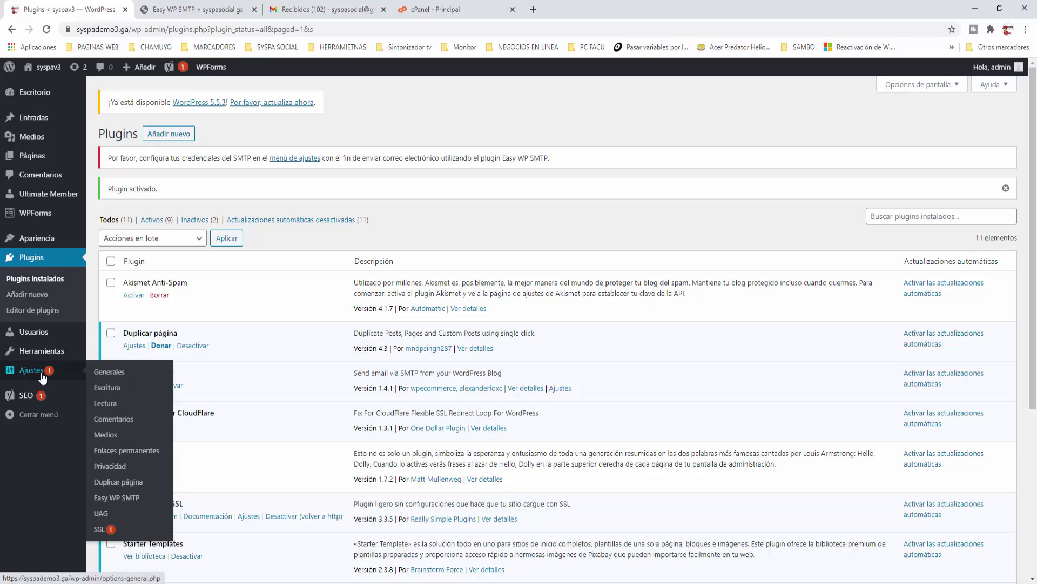
pyautogui.click(128, 501)
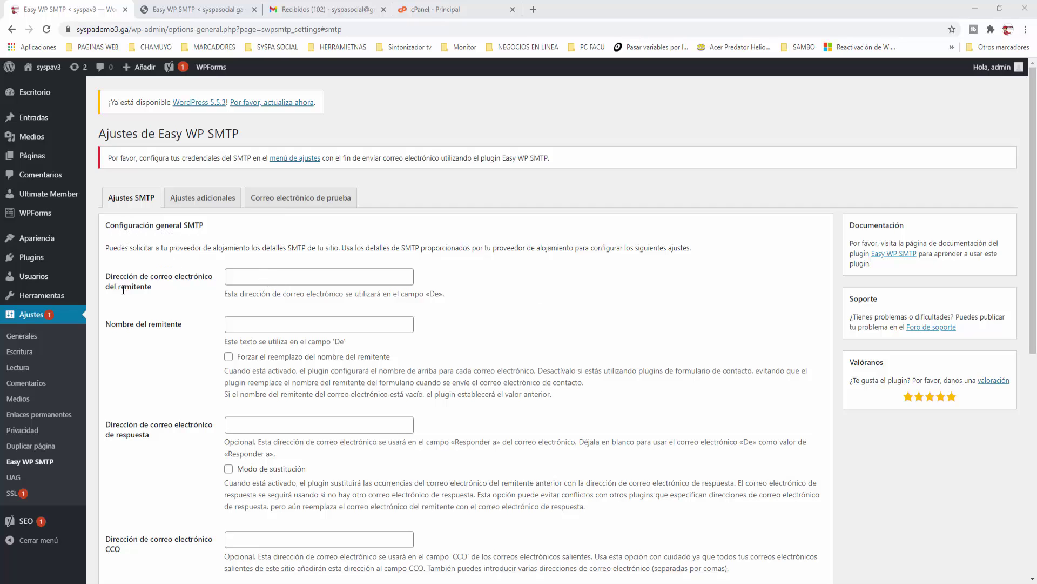
# Step: Enter the Gmail address as sender email and 'syspa demo 3' as sender name
pyautogui.click(247, 277)
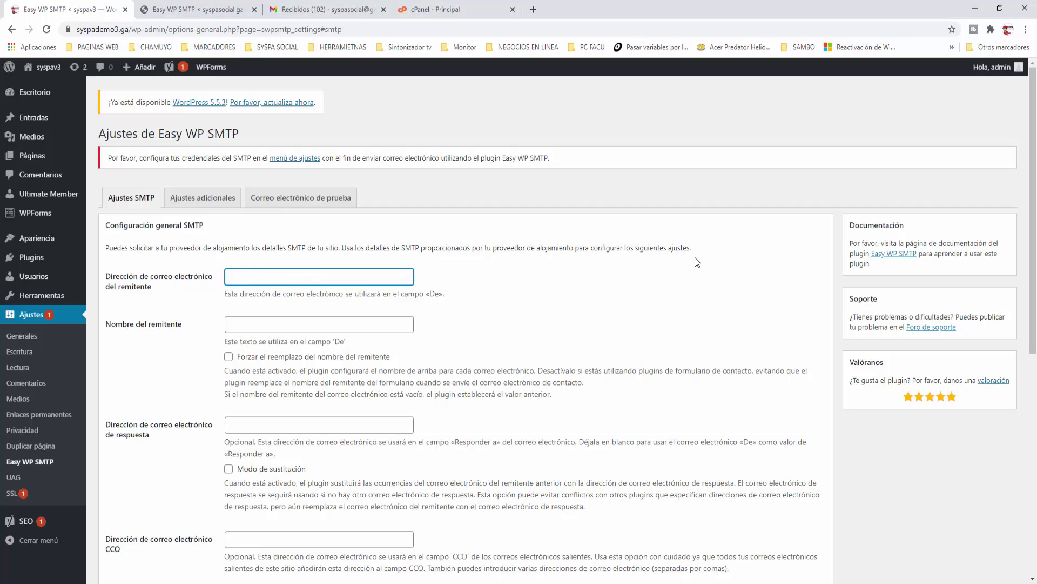
pyautogui.click(248, 323)
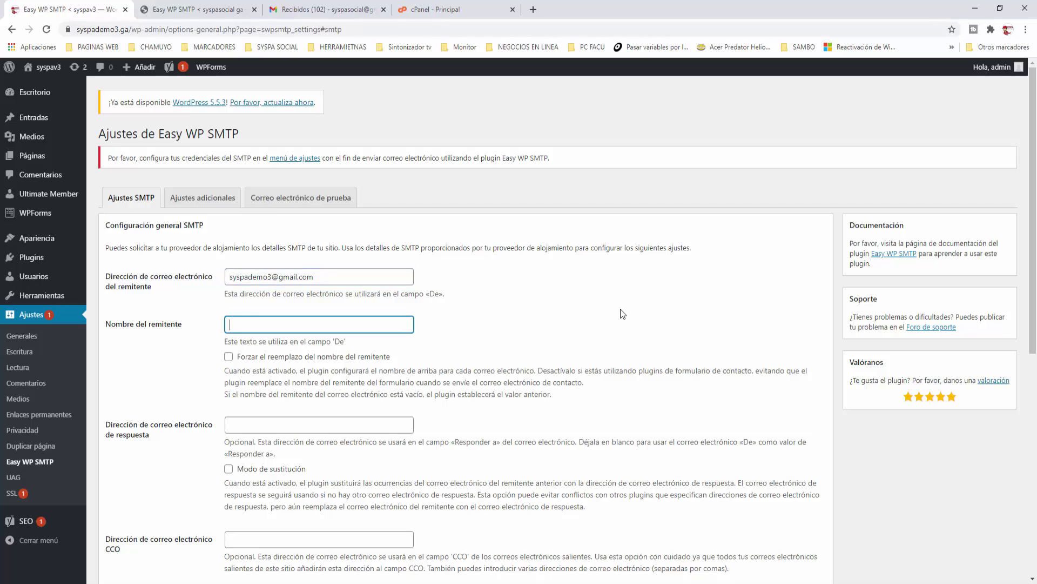
pyautogui.write('syspa demo 3')
pyautogui.hotkey('alt', 'Tab')
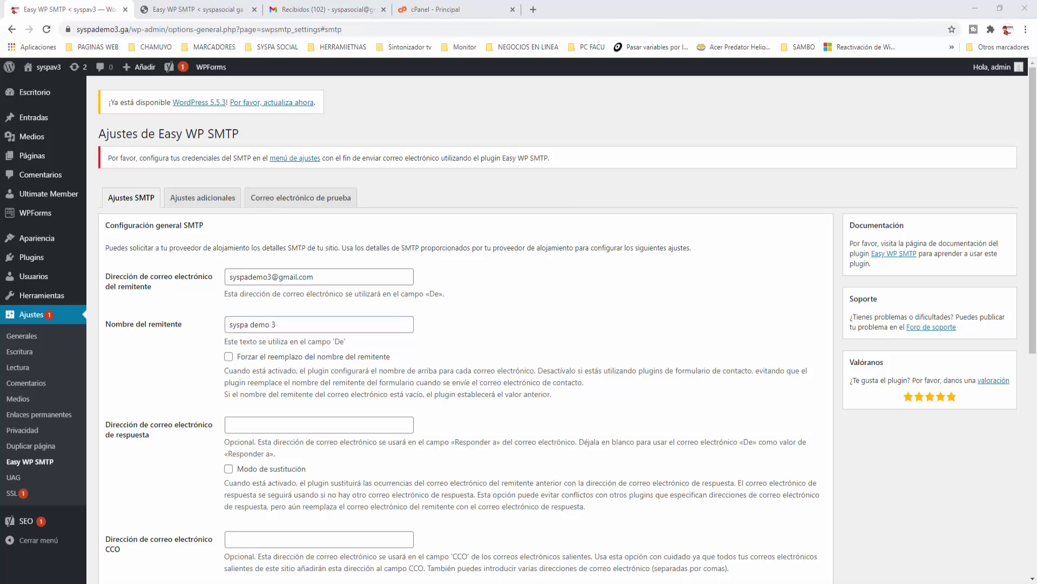
pyautogui.scroll(-4, 427, 334)
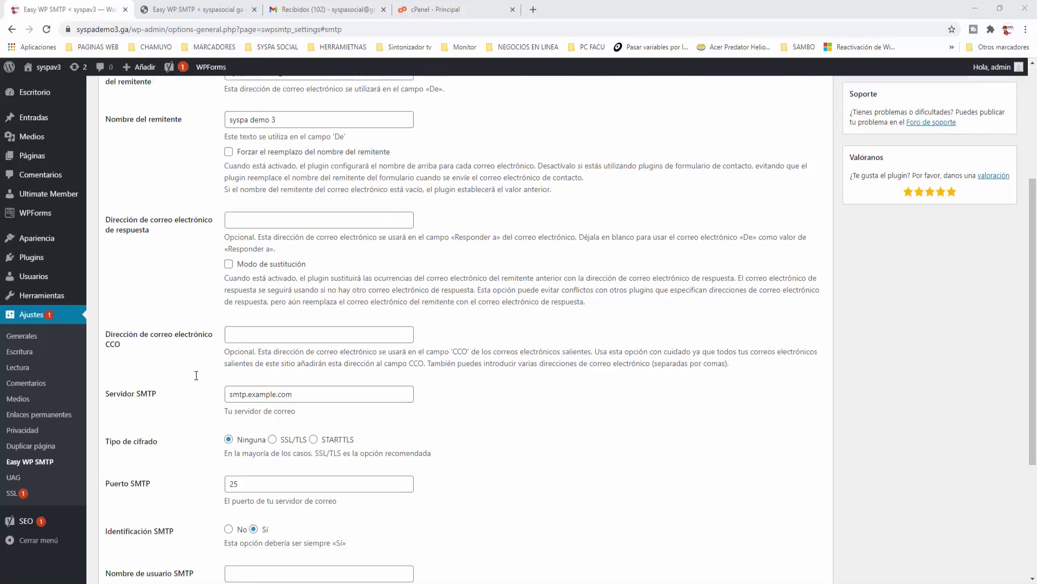
pyautogui.scroll(-2, 196, 375)
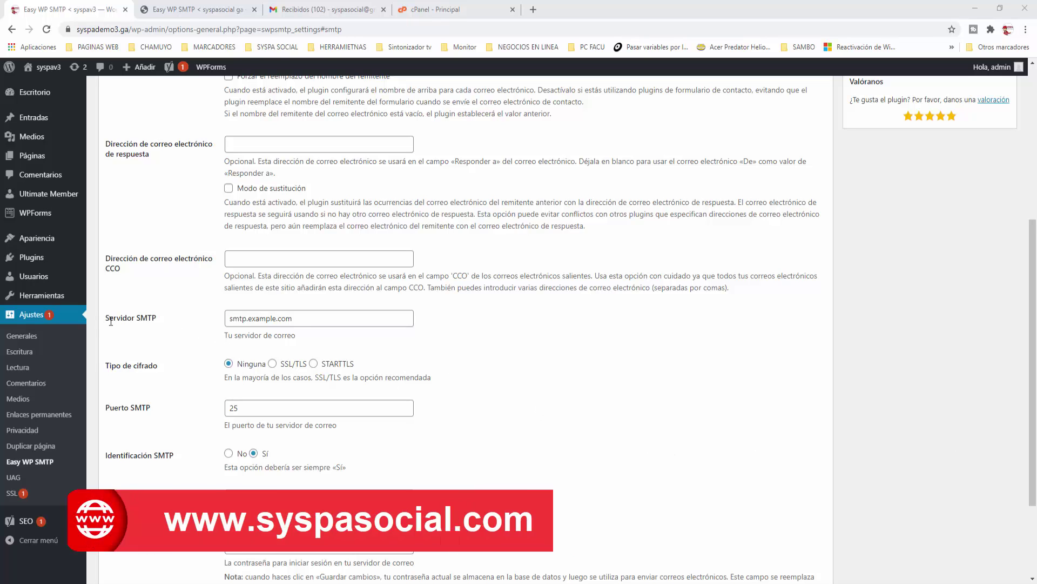
# Step: Set the SMTP host to smtp.gmail.com with SSL/TLS encryption on port 465
pyautogui.doubleClick(313, 319)
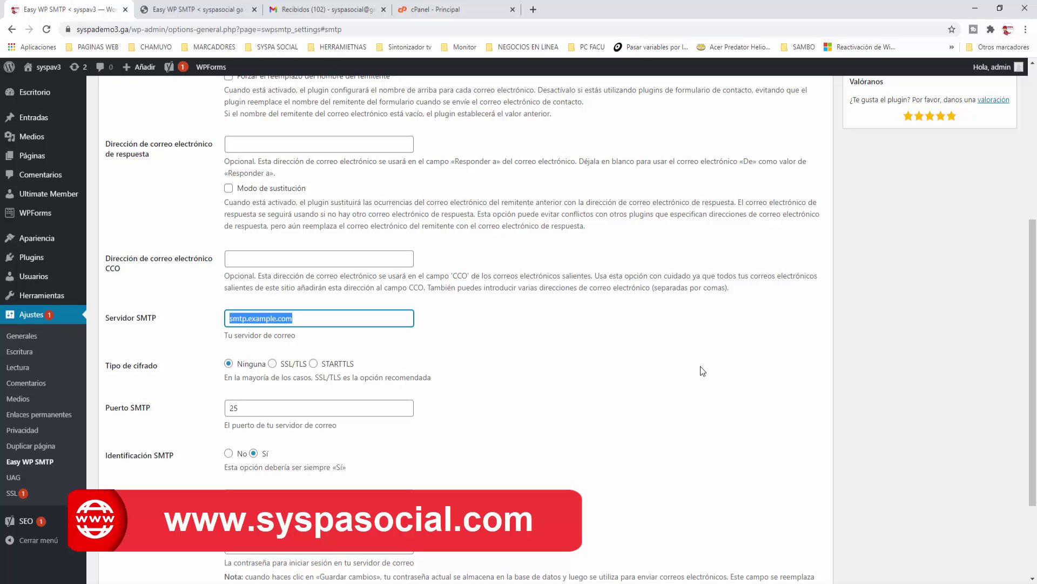
pyautogui.write('sm')
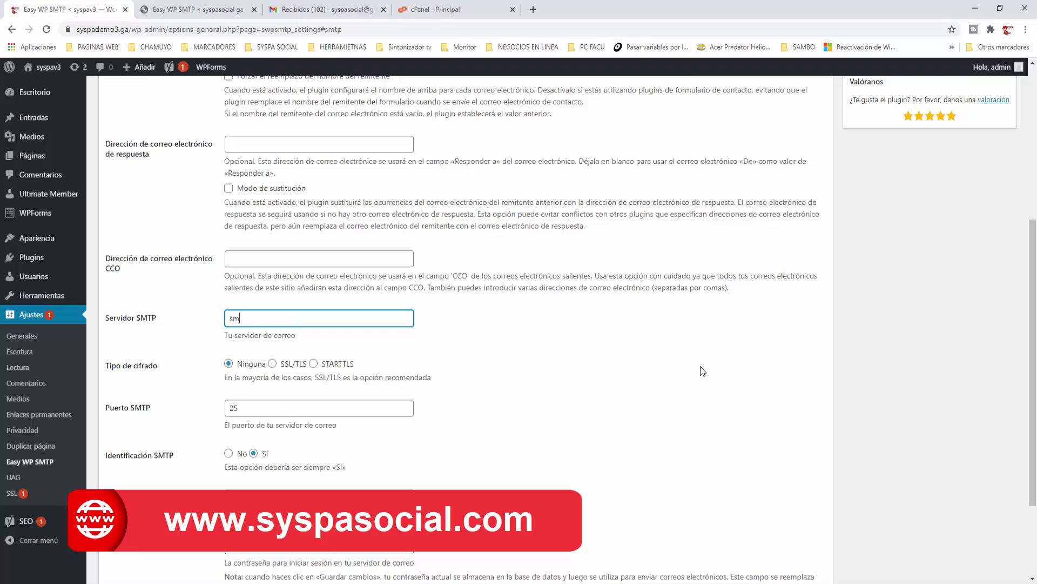
pyautogui.write('tp.gmail.com')
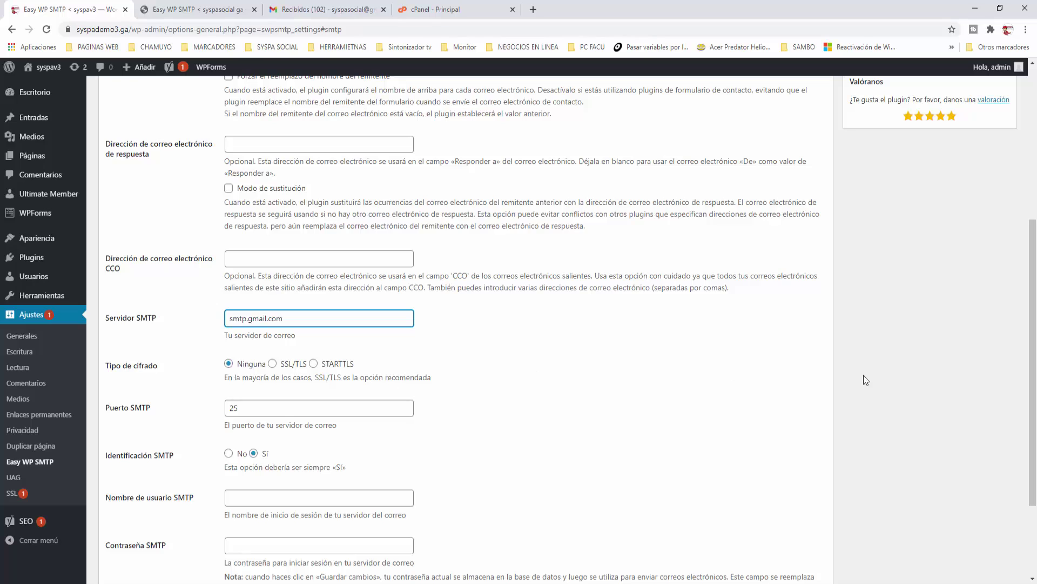
pyautogui.click(273, 365)
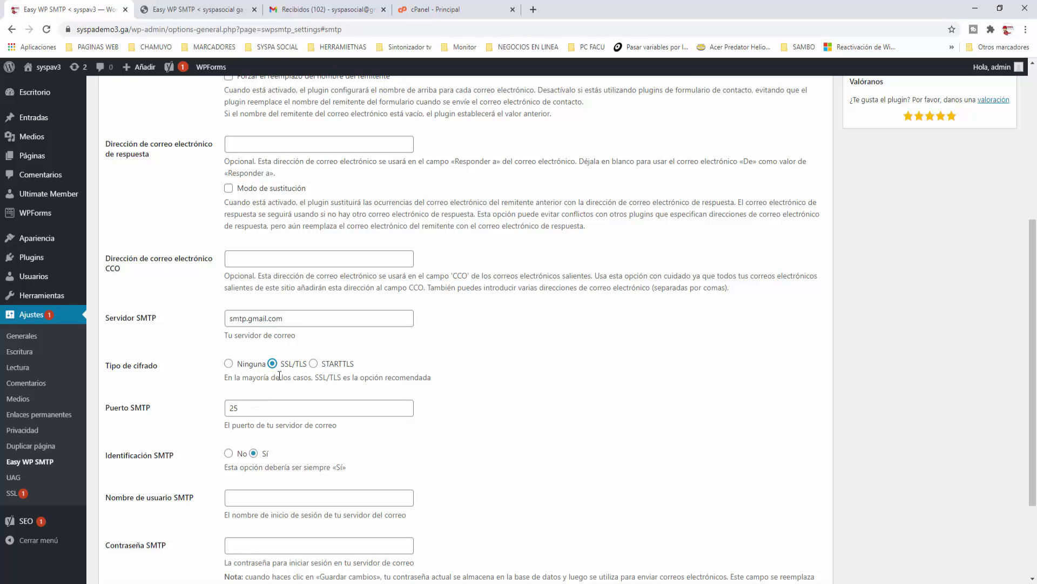
pyautogui.moveTo(260, 409); pyautogui.dragTo(183, 415)
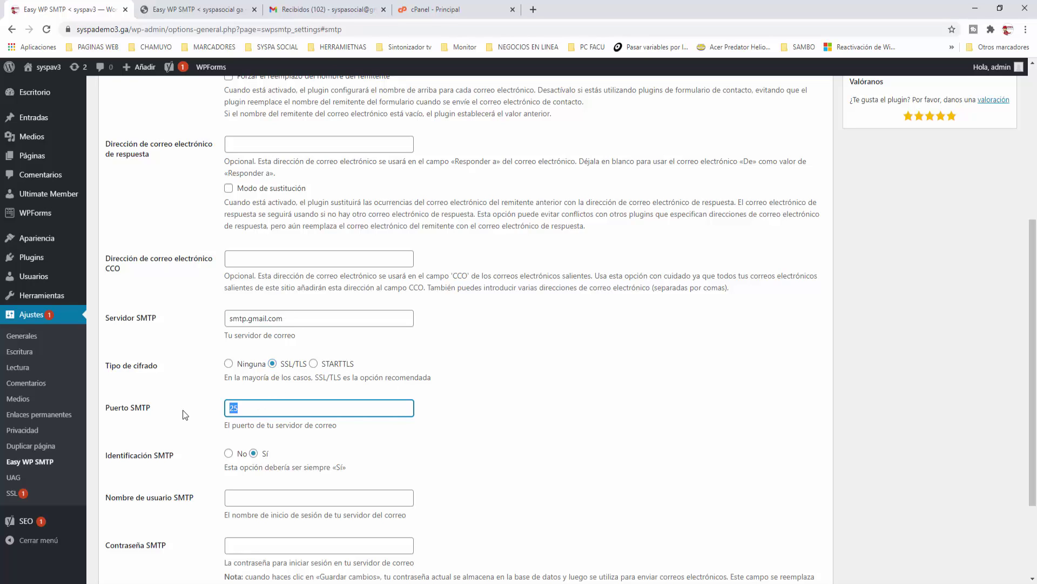
pyautogui.write('465')
pyautogui.click(452, 430)
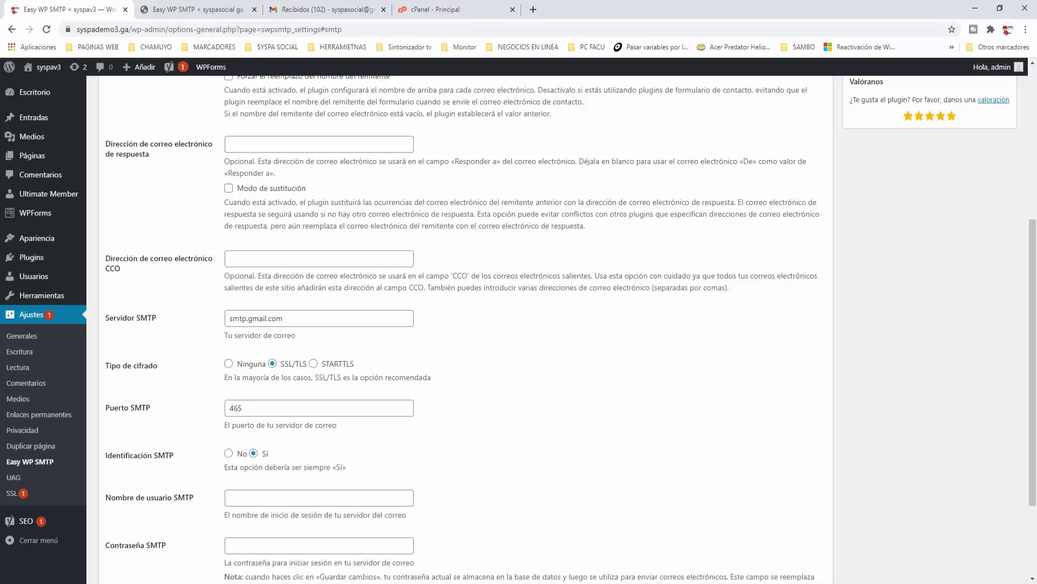
pyautogui.scroll(-3, 458, 479)
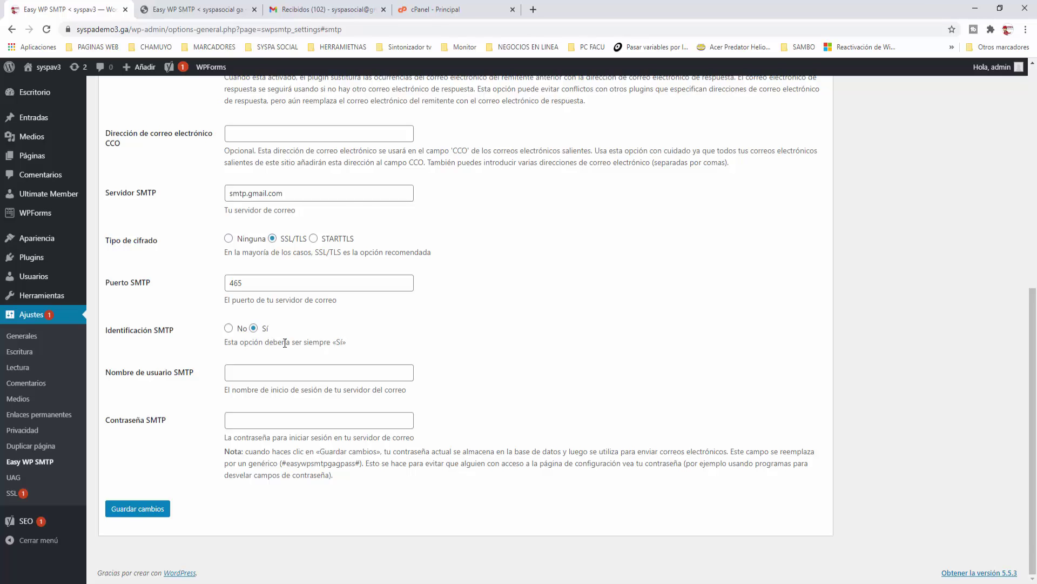
pyautogui.scroll(6, 284, 343)
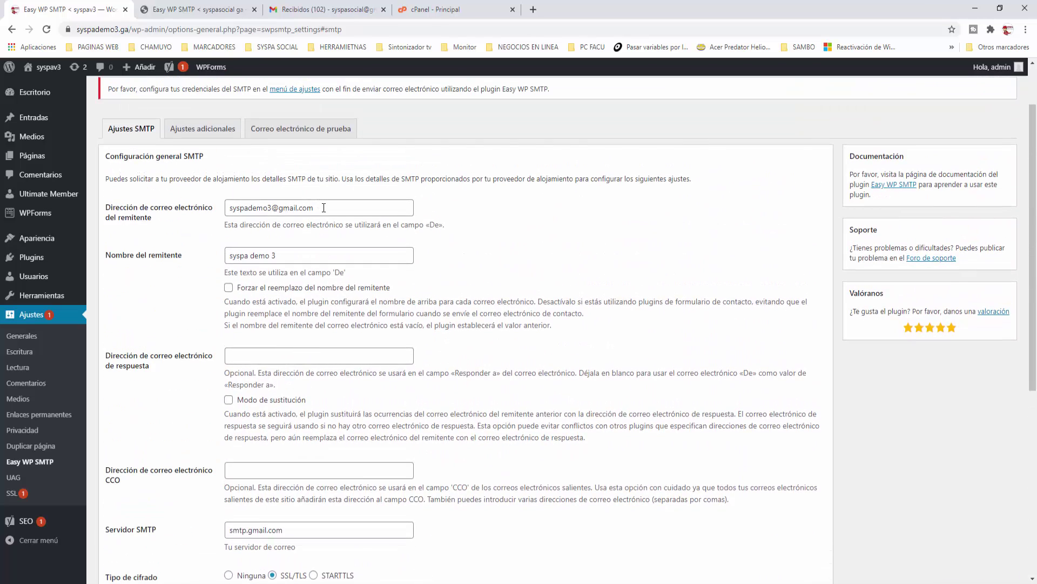
# Step: Use the sender Gmail address as SMTP username, enter the password, and save the settings
pyautogui.moveTo(324, 207); pyautogui.dragTo(214, 200)
pyautogui.hotkey('ctrl', 'c')
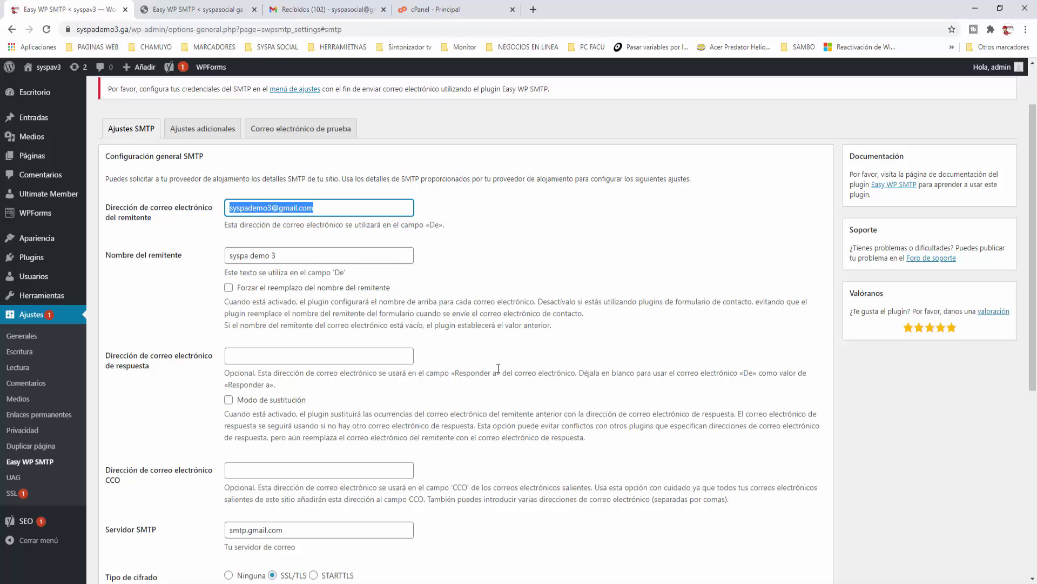
pyautogui.scroll(-6, 454, 370)
pyautogui.click(262, 368)
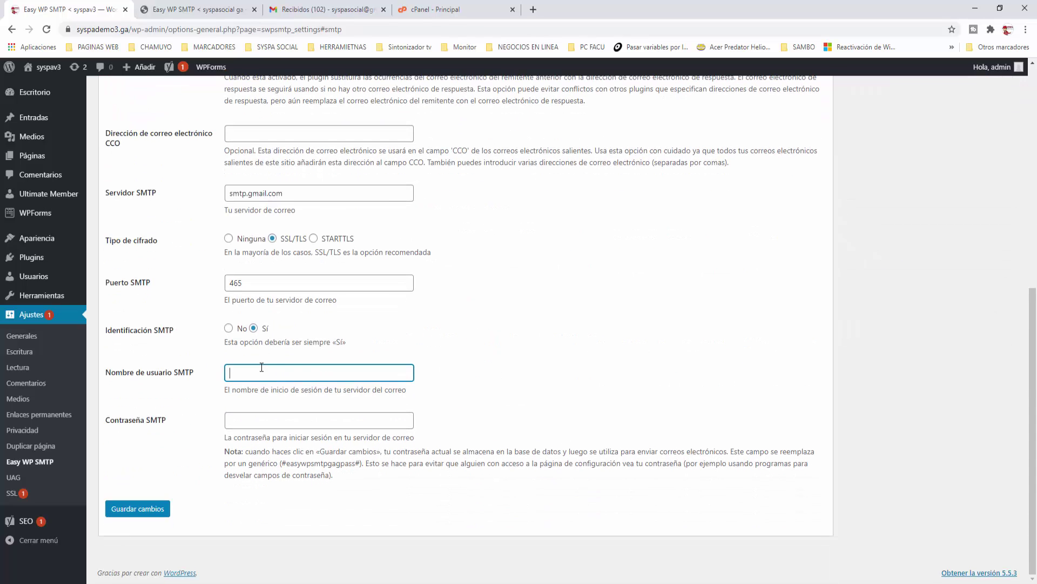
pyautogui.hotkey('ctrl', 'v')
pyautogui.click(253, 416)
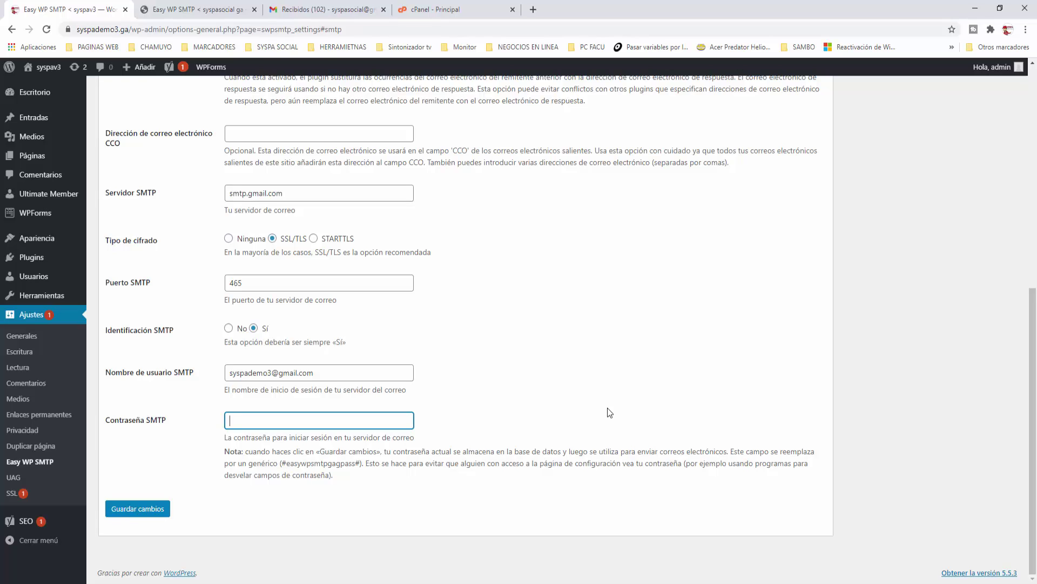
pyautogui.write('•••••••••')
pyautogui.click(145, 515)
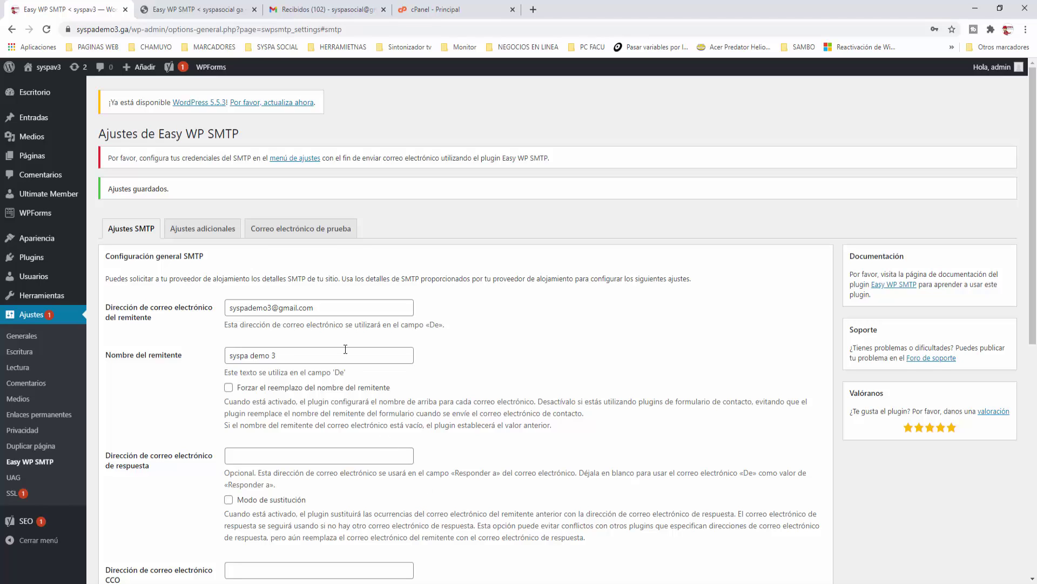
# Step: Send a test email to the Gmail inbox with subject and message 'prueba gmail 1'
pyautogui.click(306, 229)
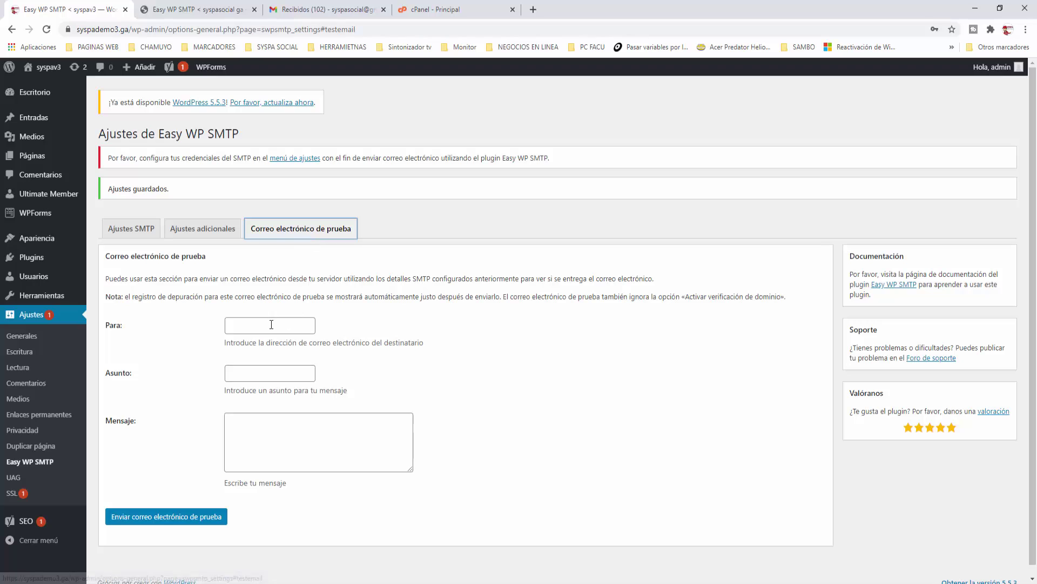
pyautogui.click(292, 325)
pyautogui.click(273, 348)
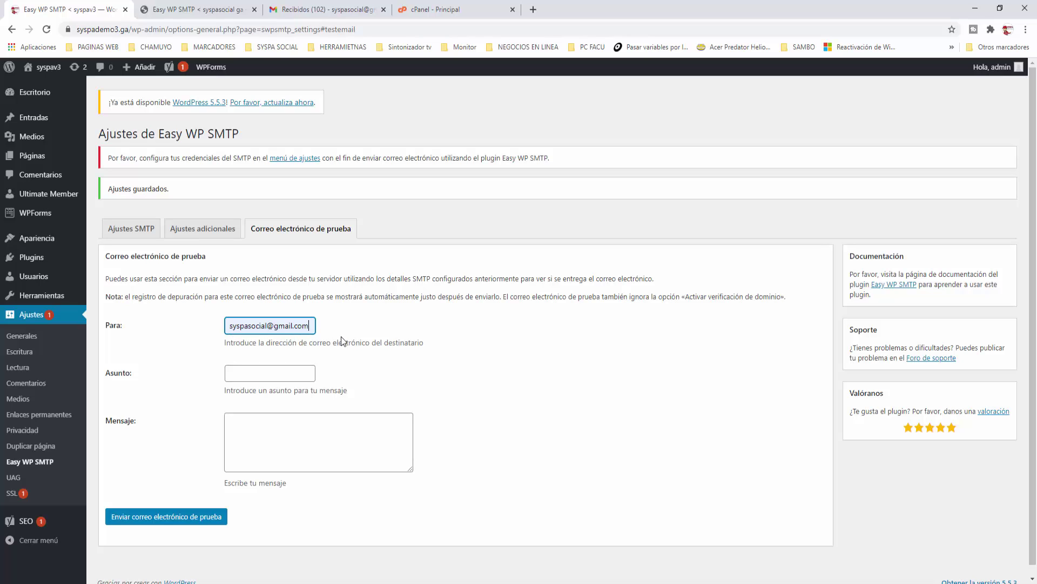
pyautogui.click(271, 368)
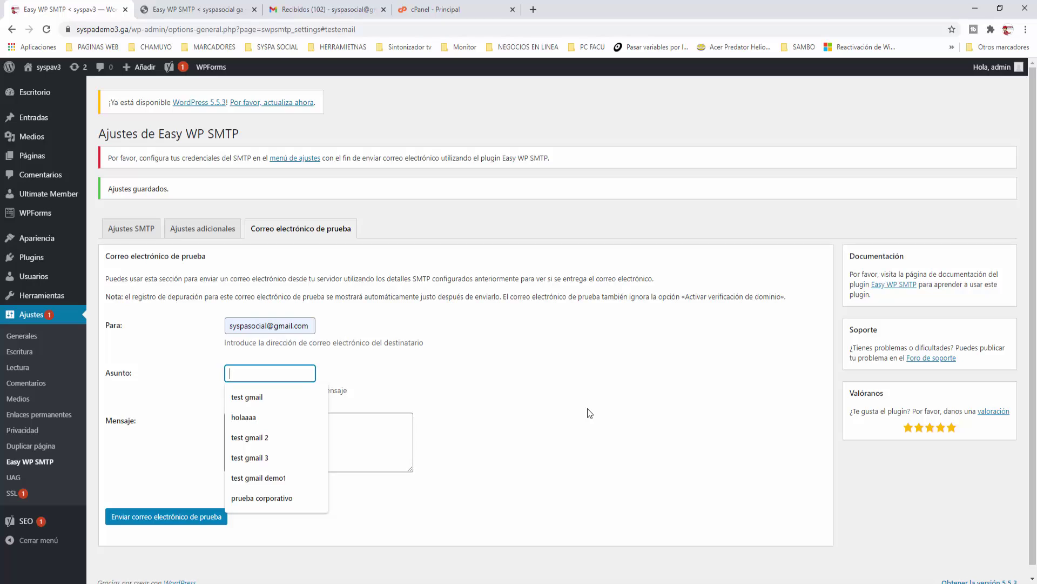
pyautogui.write('prueba')
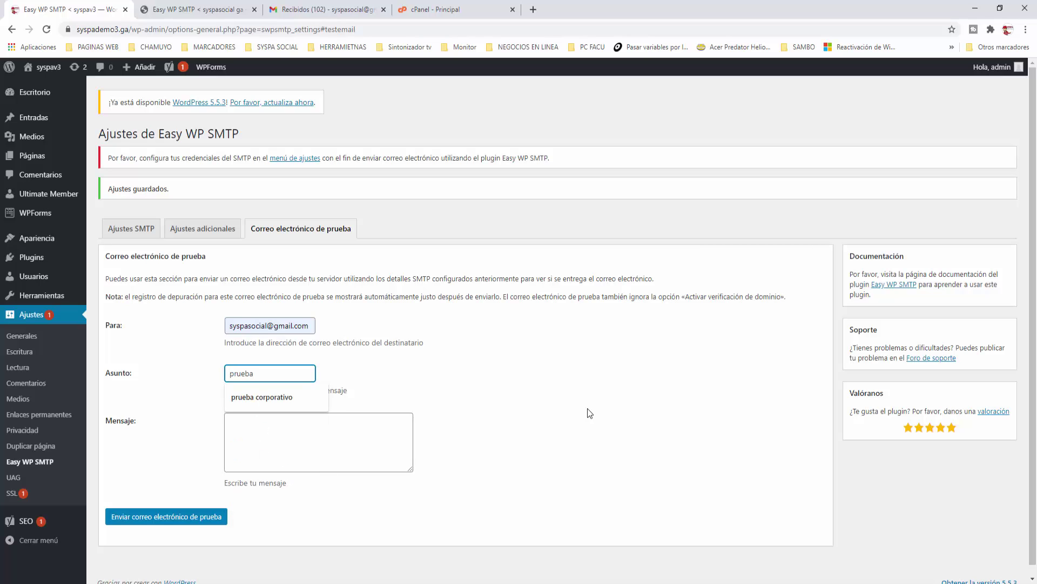
pyautogui.write(' gmail 1')
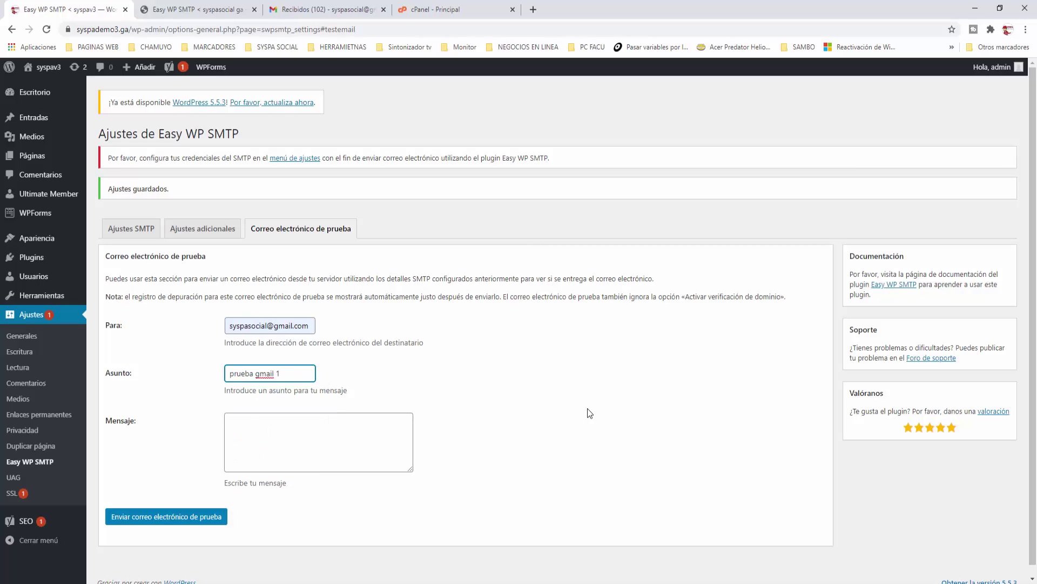
pyautogui.tripleClick(290, 371)
pyautogui.hotkey('ctrl', 'c')
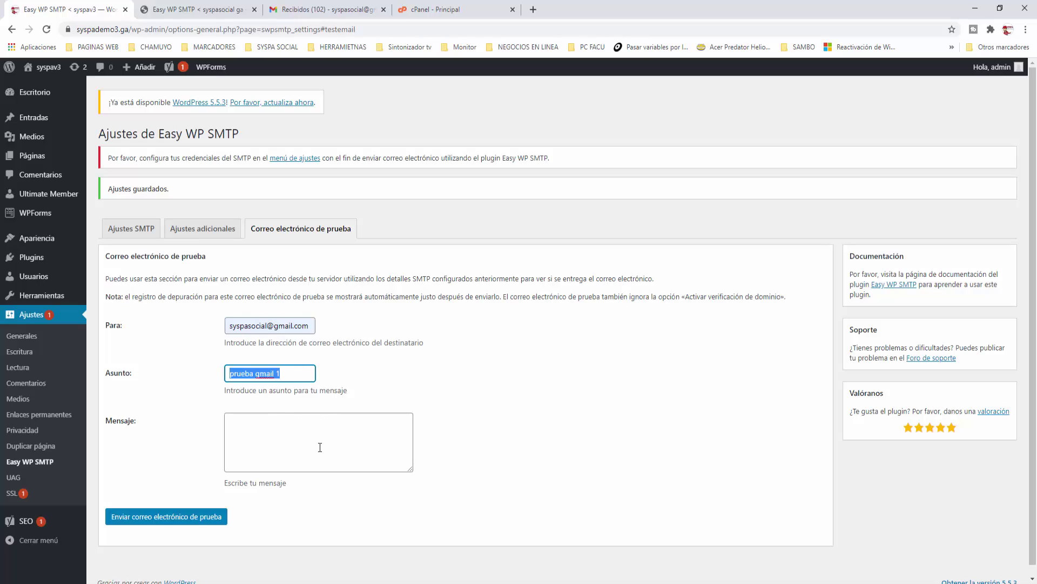
pyautogui.click(319, 447)
pyautogui.hotkey('ctrl', 'v')
pyautogui.click(577, 448)
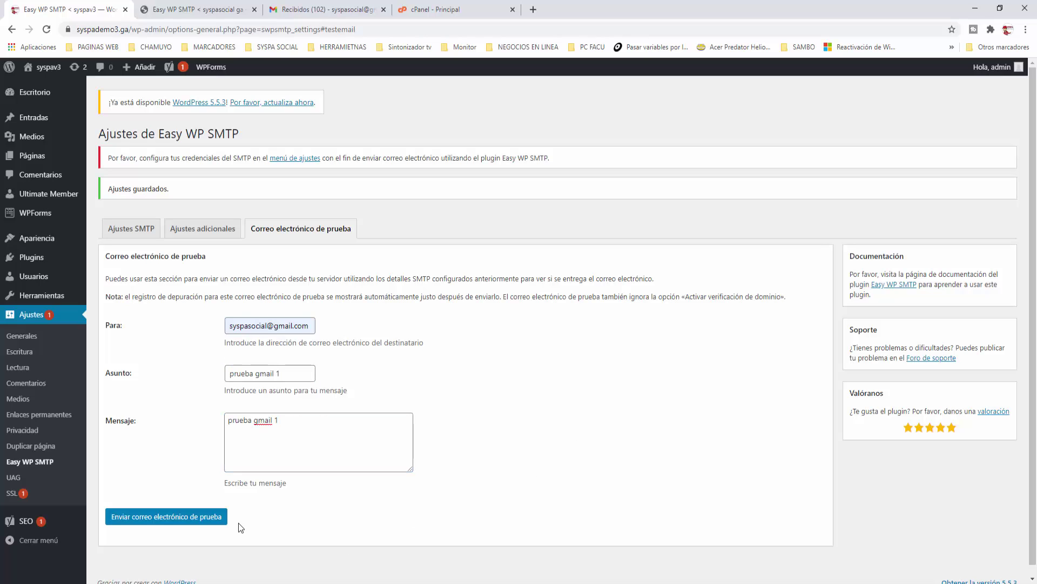
pyautogui.click(196, 520)
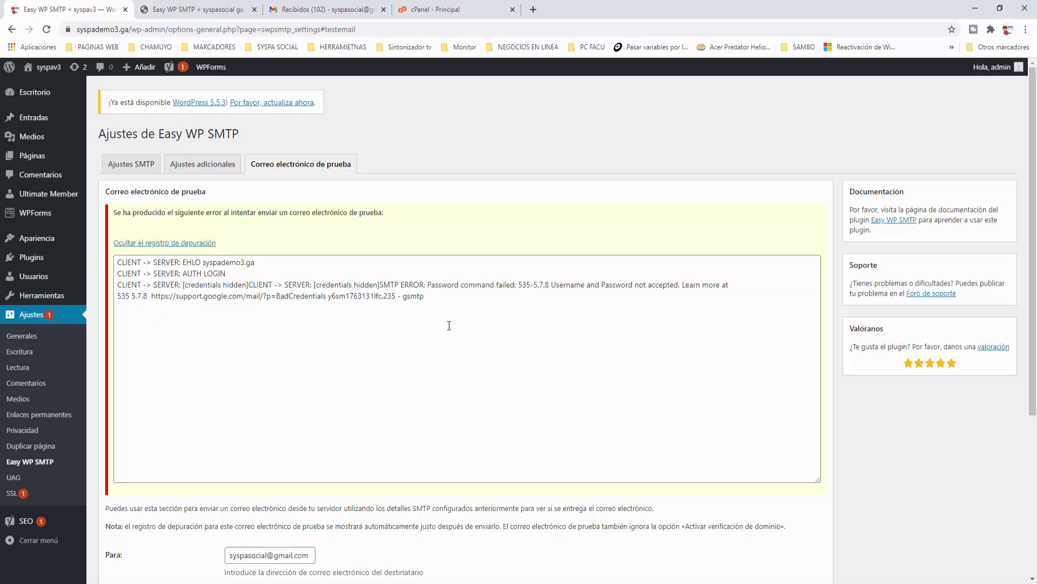
# Step: After reviewing the 535-5.7.8 authentication error log, return to the Ajustes SMTP tab
pyautogui.click(135, 171)
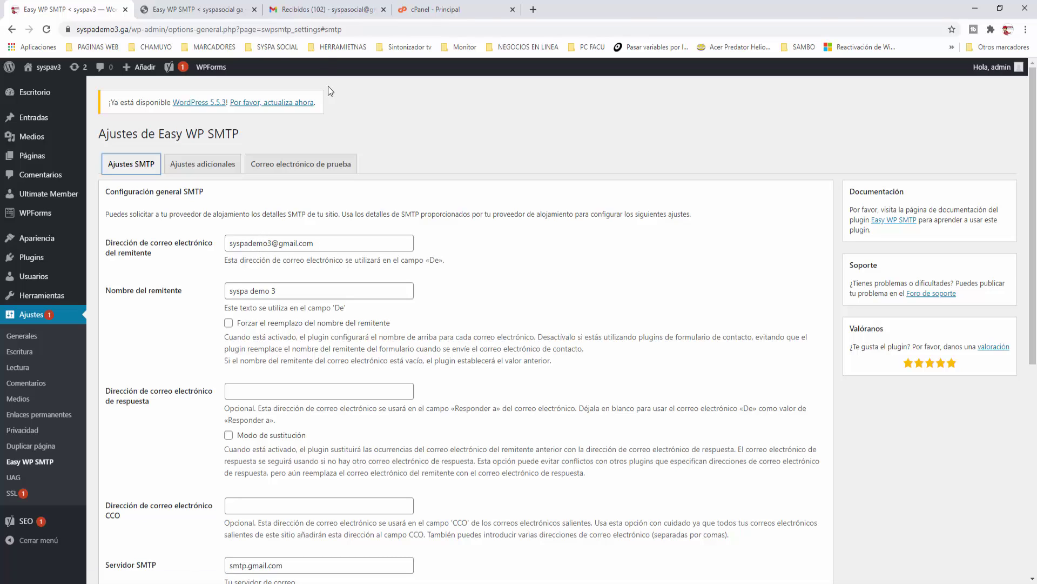
# Step: Switch Gmail to the demo sender account and open its Gestionar tu cuenta de Google page
pyautogui.click(335, 10)
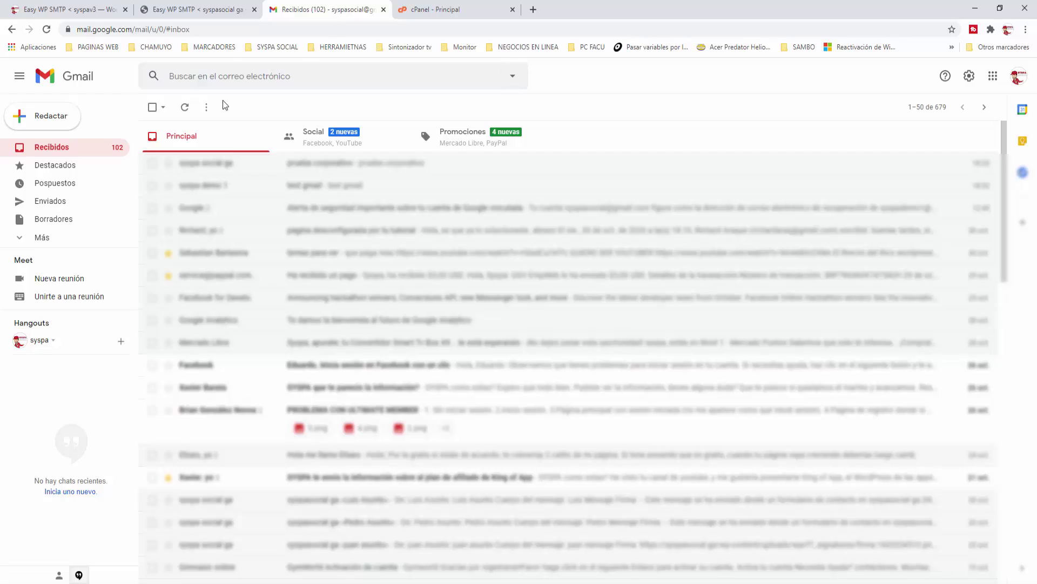
pyautogui.click(1022, 76)
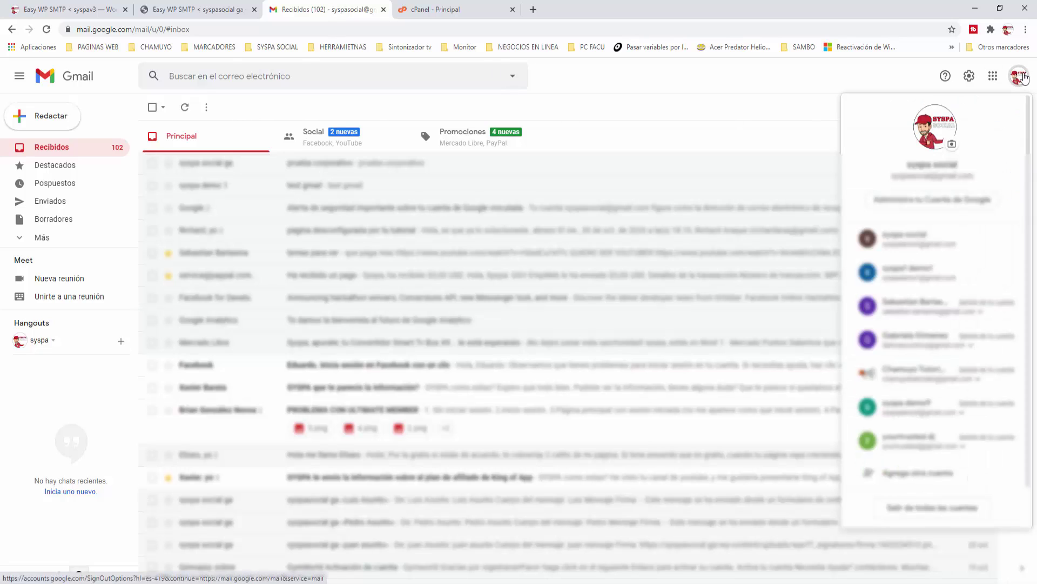
pyautogui.click(913, 251)
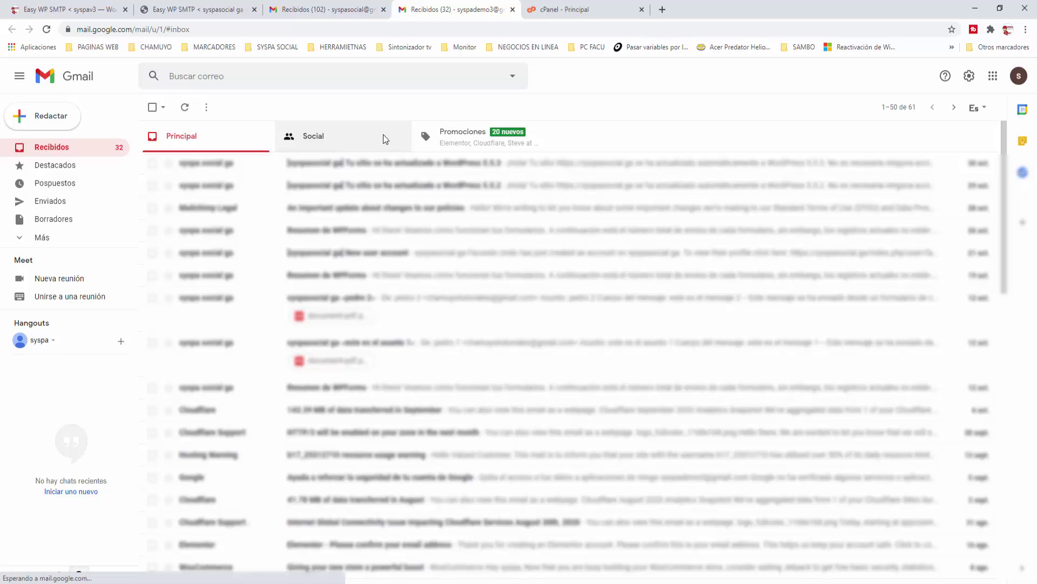
pyautogui.click(1019, 77)
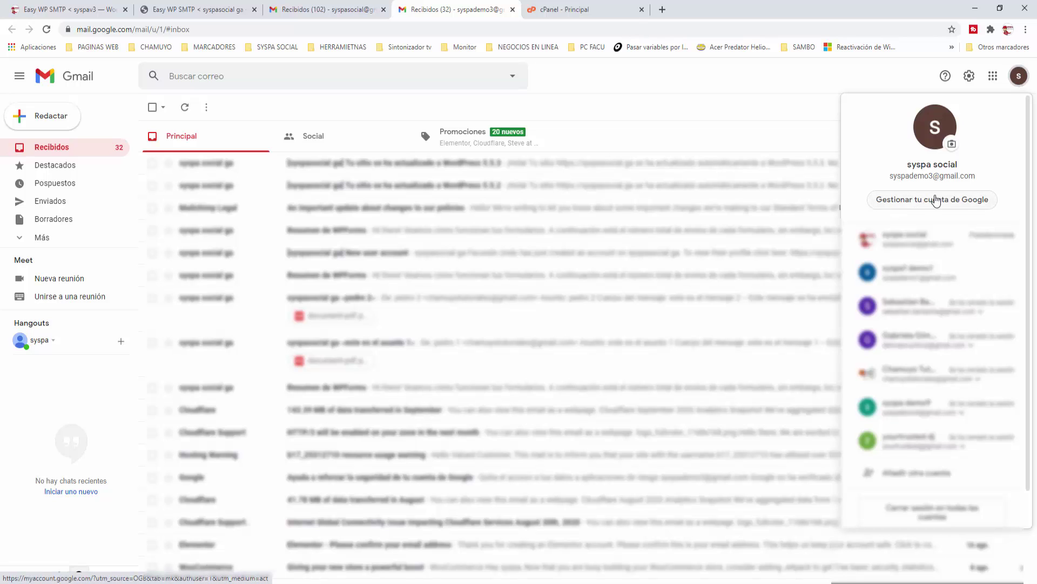
pyautogui.click(963, 209)
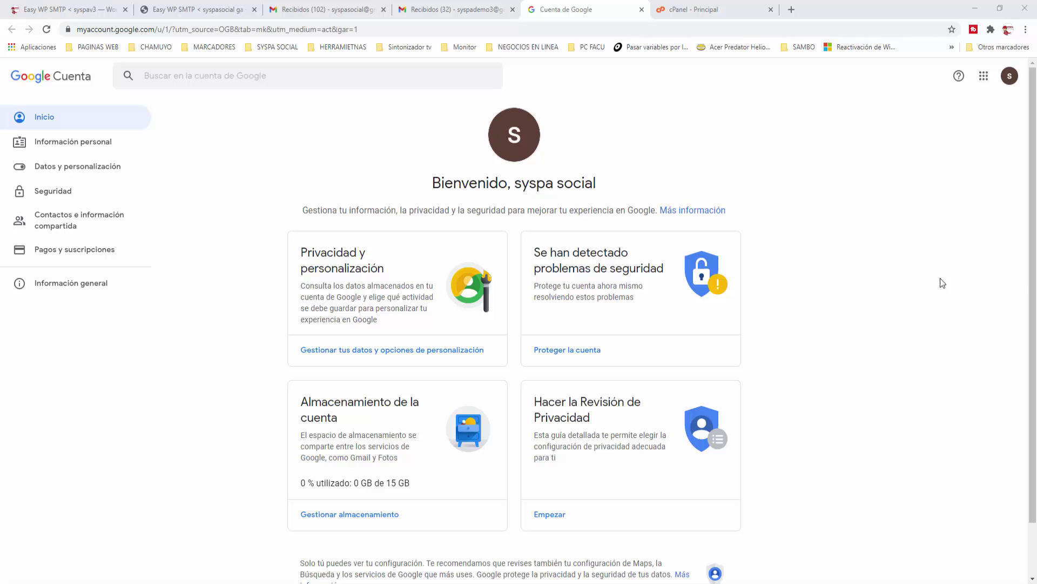
# Step: In Security, switch 'Permitir el acceso de aplicaciones poco seguras' to SÍ and close the tab
pyautogui.click(48, 194)
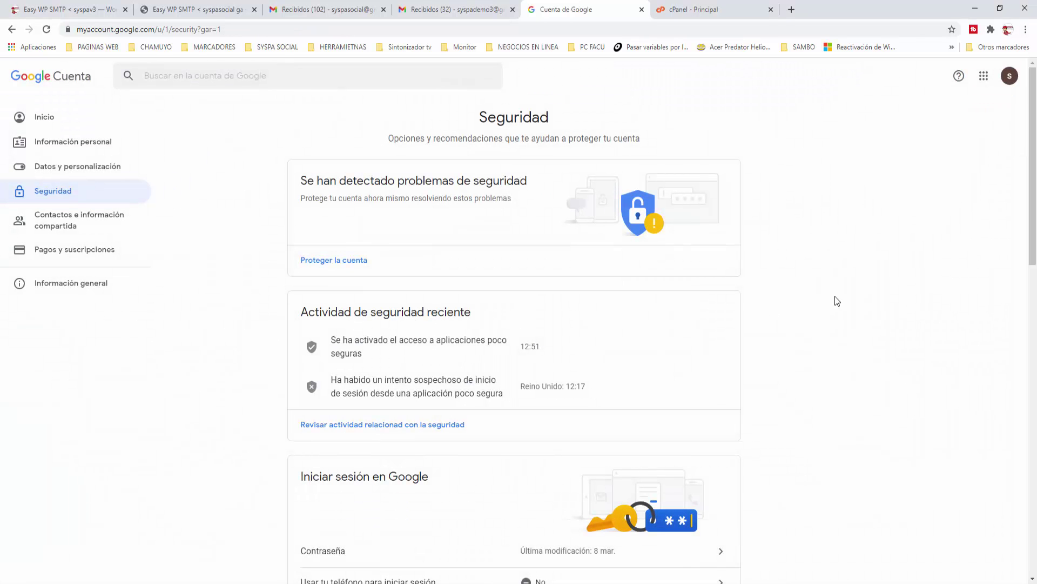
pyautogui.scroll(-10, 837, 301)
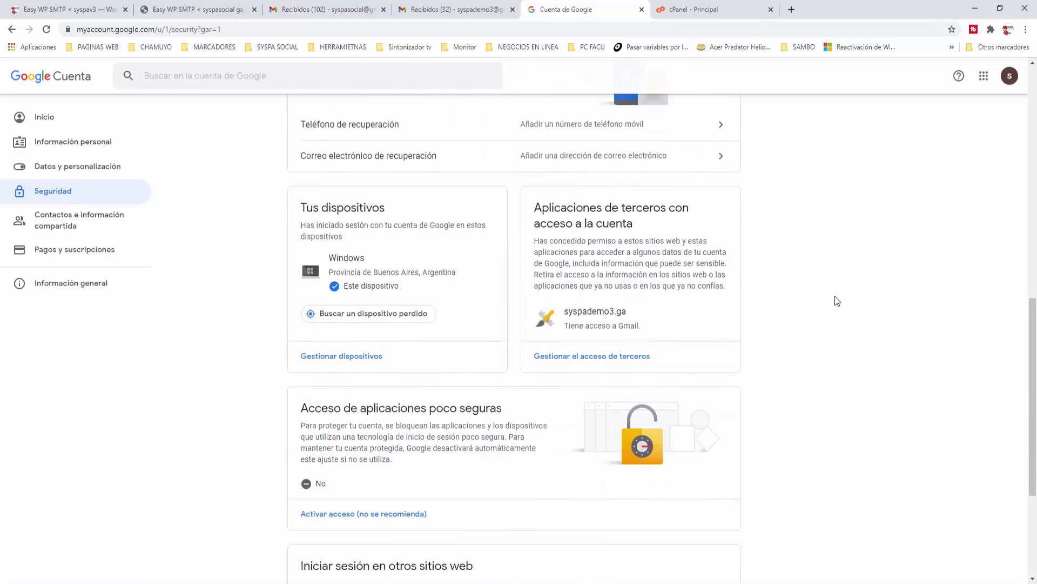
pyautogui.scroll(-3, 837, 301)
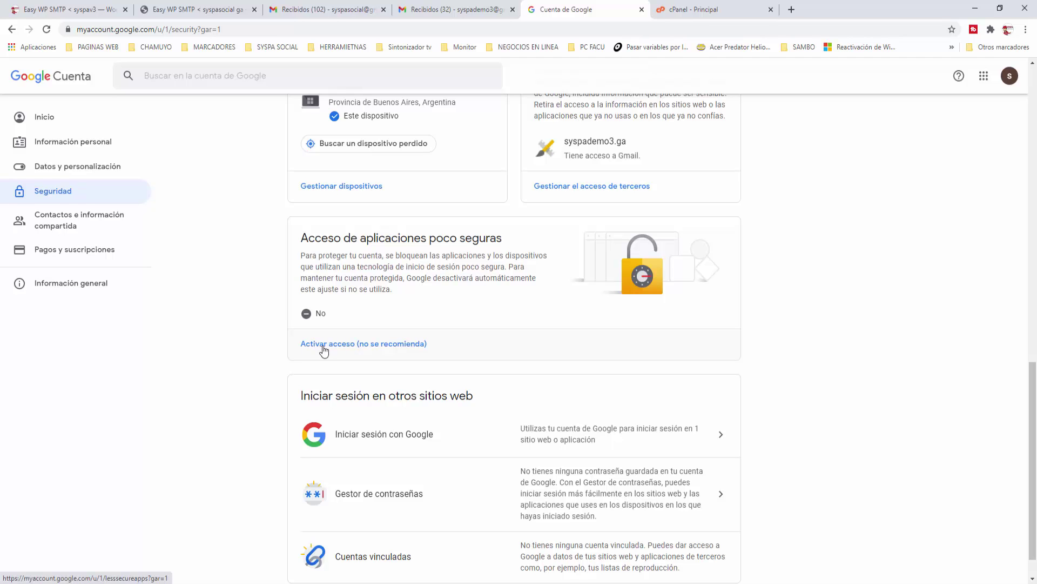
pyautogui.click(352, 349)
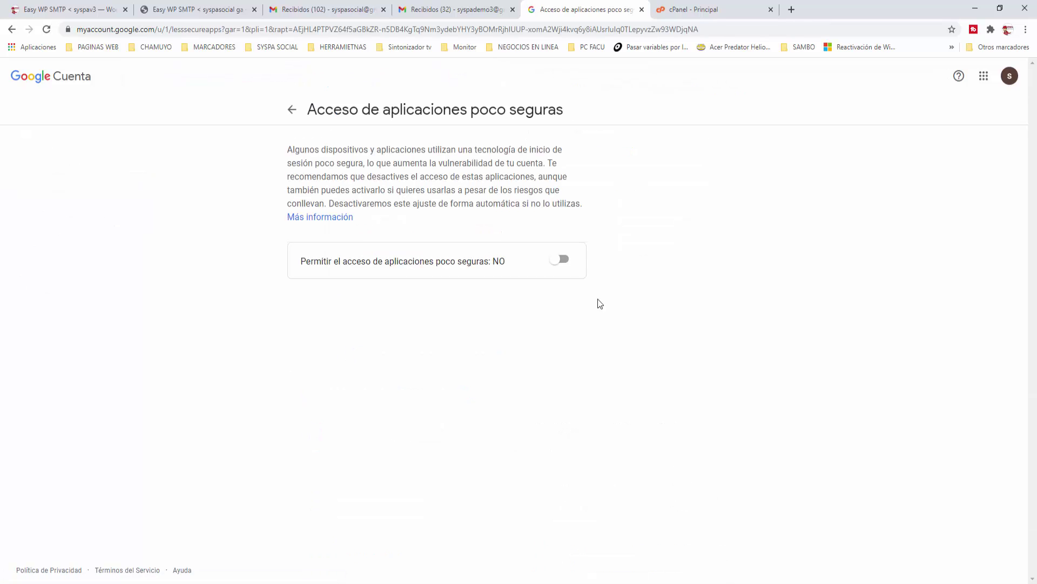
pyautogui.click(562, 262)
pyautogui.click(641, 10)
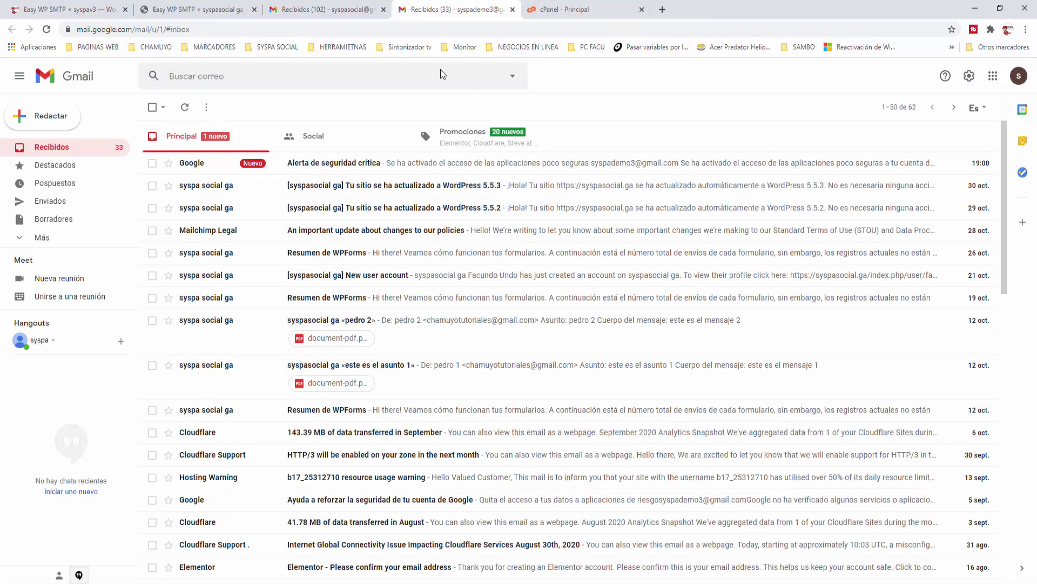
# Step: Close the Gmail tab and send the 'prueba gmail 1' test email from Easy WP SMTP's test panel
pyautogui.click(512, 9)
pyautogui.click(85, 12)
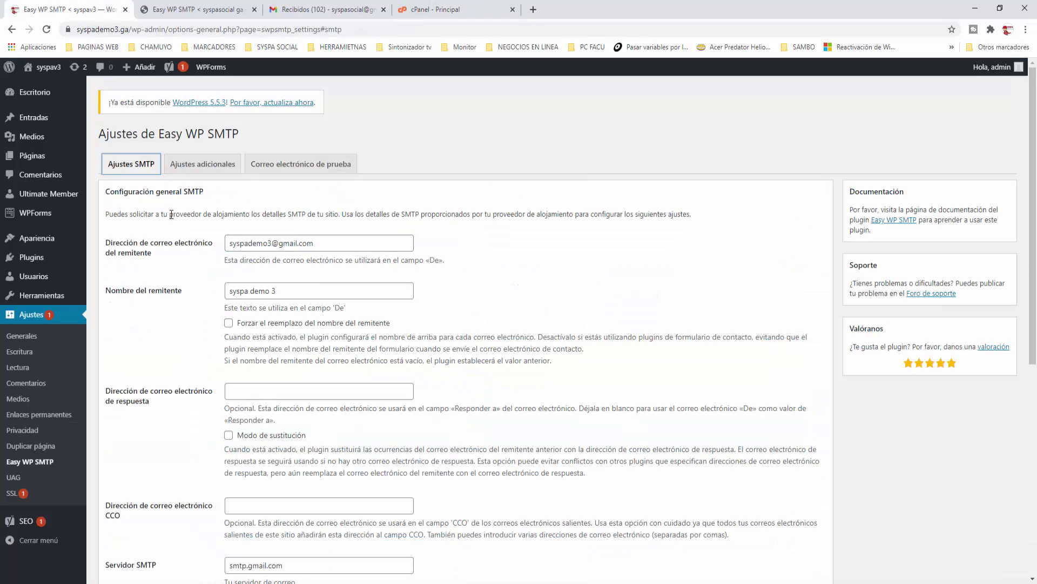
pyautogui.scroll(-1, 288, 333)
pyautogui.scroll(-6, 288, 333)
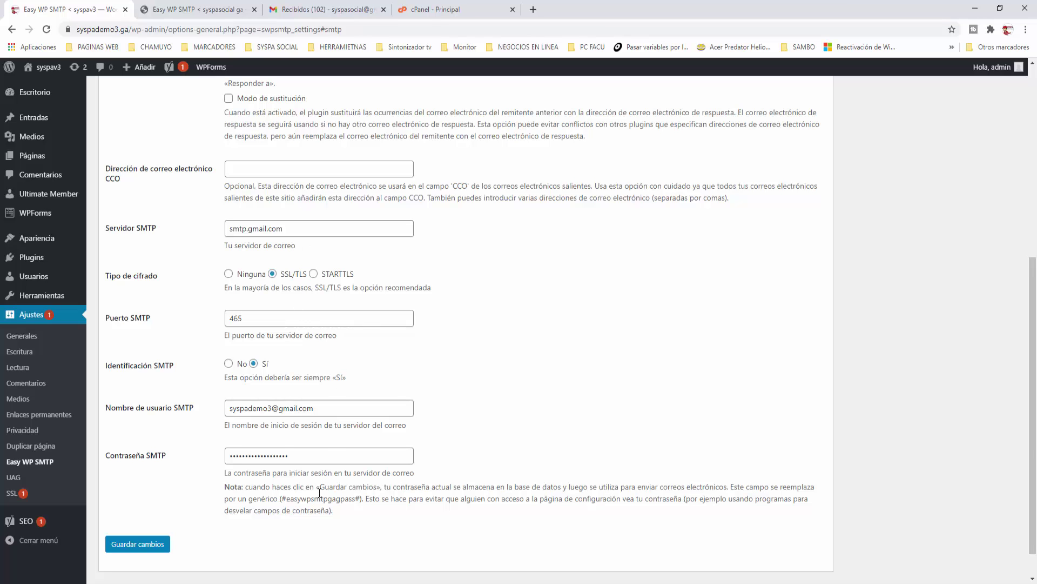
pyautogui.scroll(6, 319, 492)
pyautogui.click(303, 171)
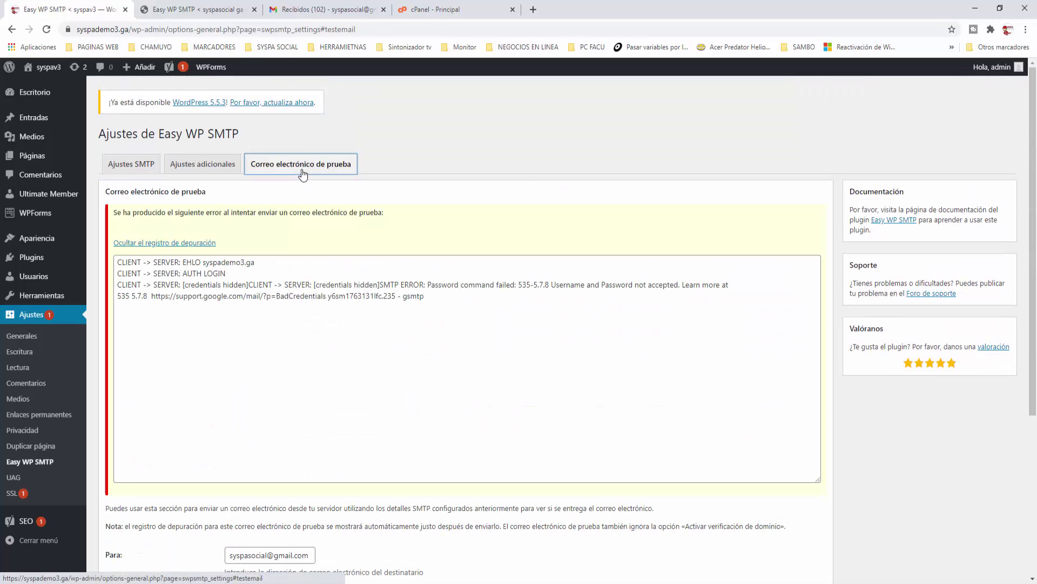
pyautogui.scroll(-4, 273, 427)
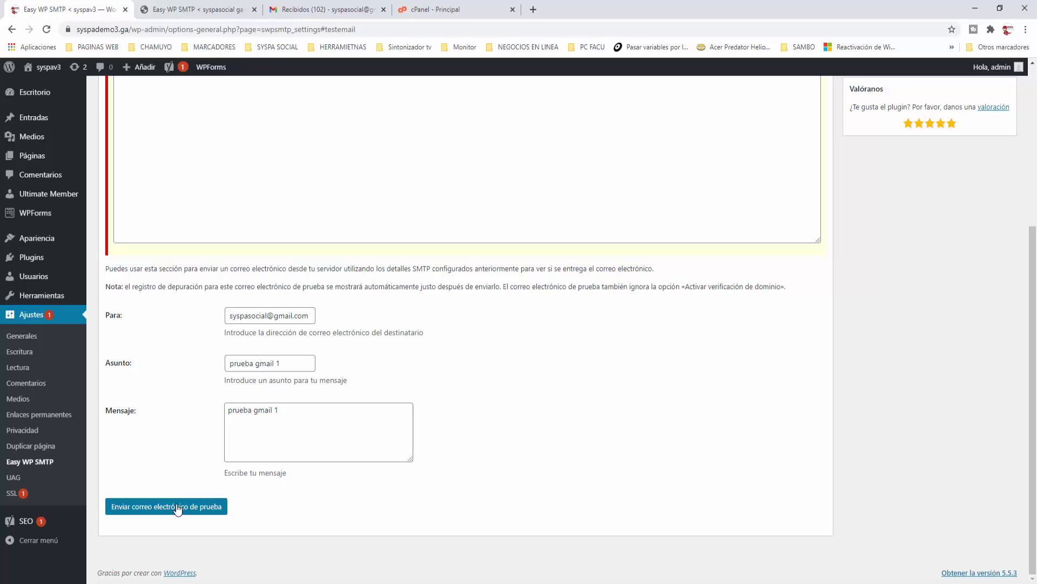
pyautogui.click(177, 508)
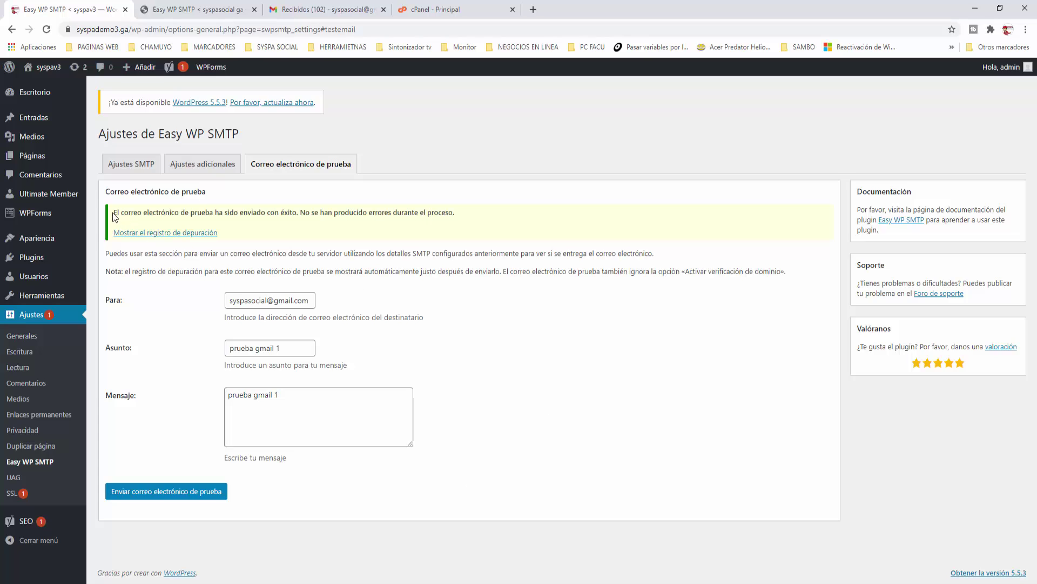
# Step: Point out the success notice, confirm 'prueba gmail 1' arrived in Gmail, then return to WordPress
pyautogui.moveTo(112, 212); pyautogui.dragTo(466, 215)
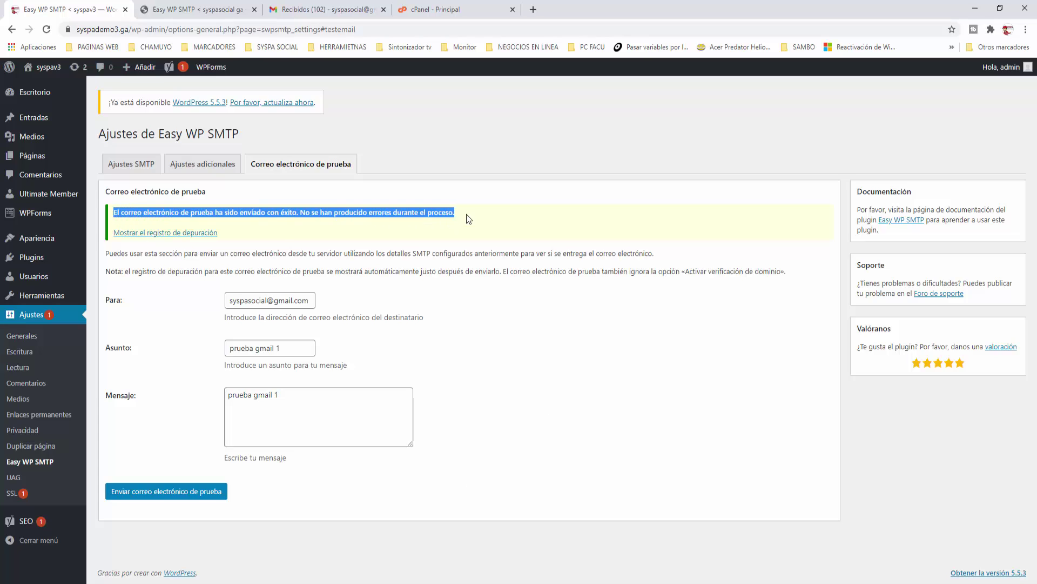
pyautogui.click(352, 234)
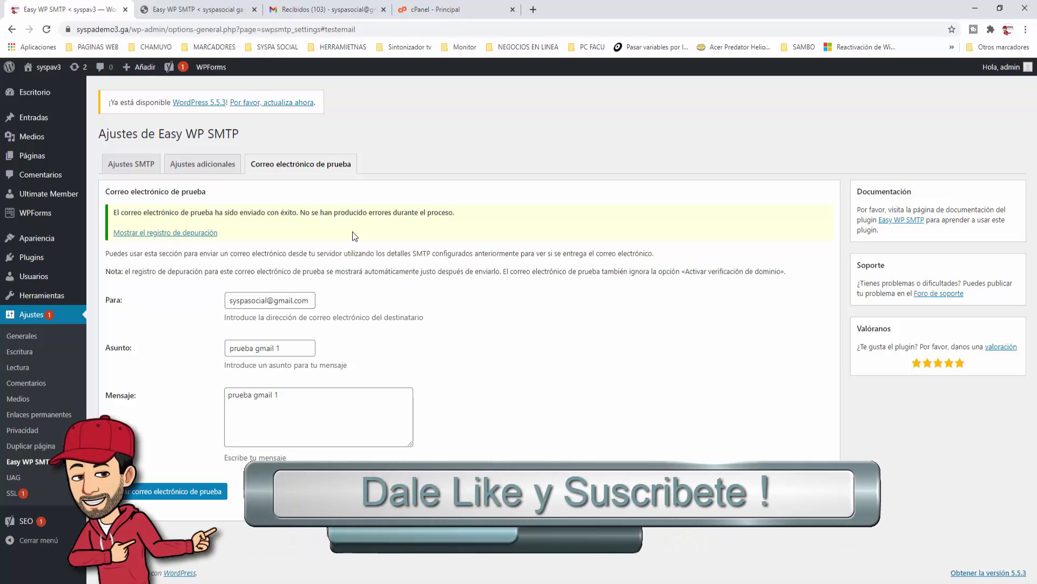
pyautogui.click(337, 11)
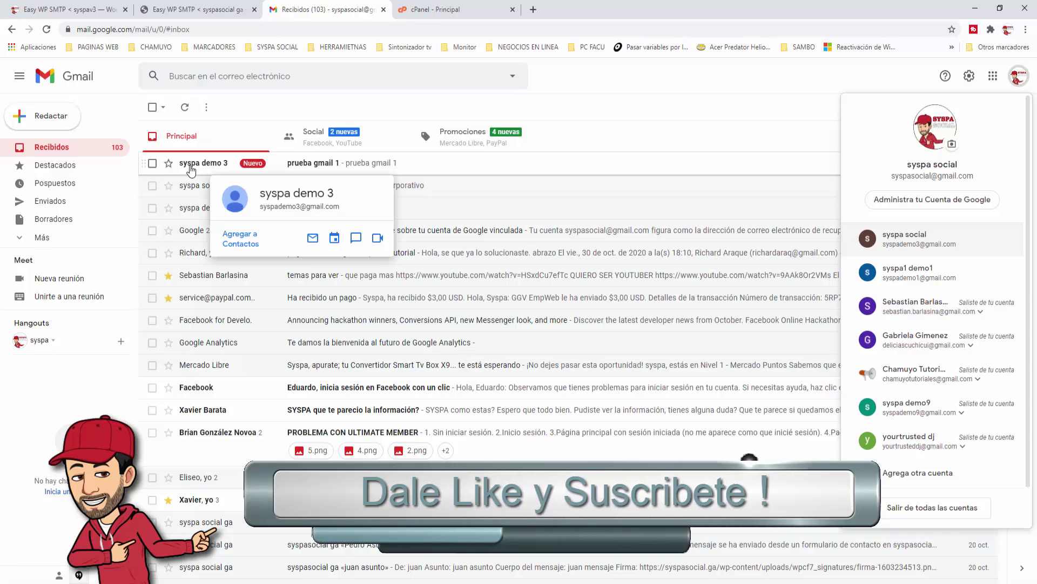
pyautogui.click(211, 167)
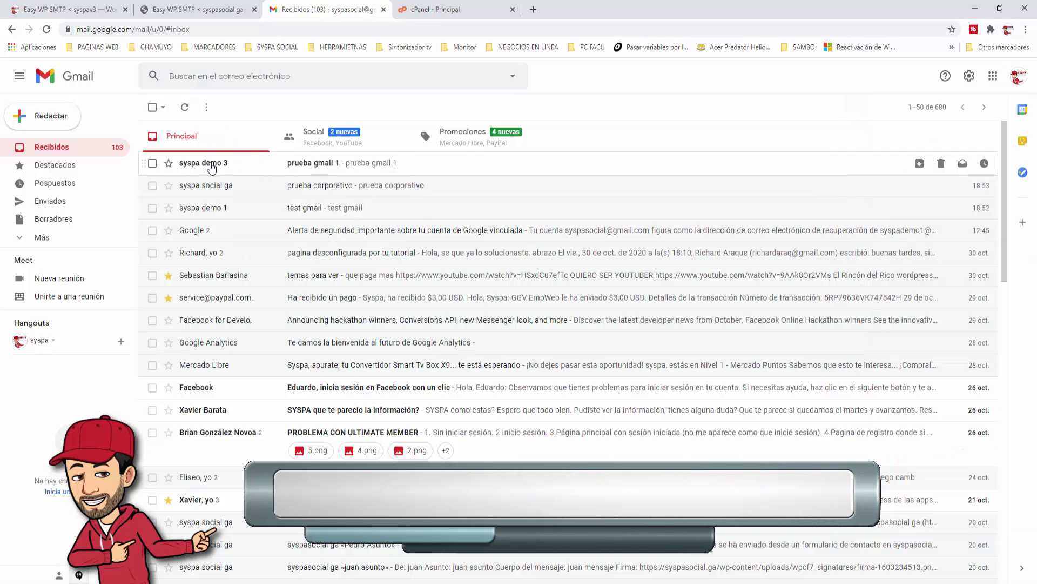
pyautogui.click(209, 164)
pyautogui.click(153, 108)
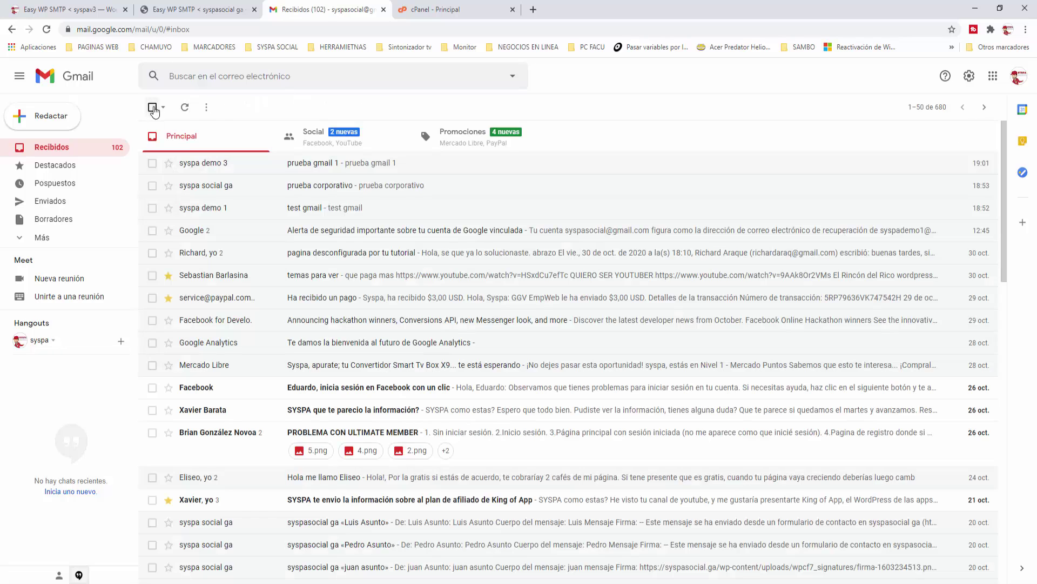
pyautogui.click(94, 10)
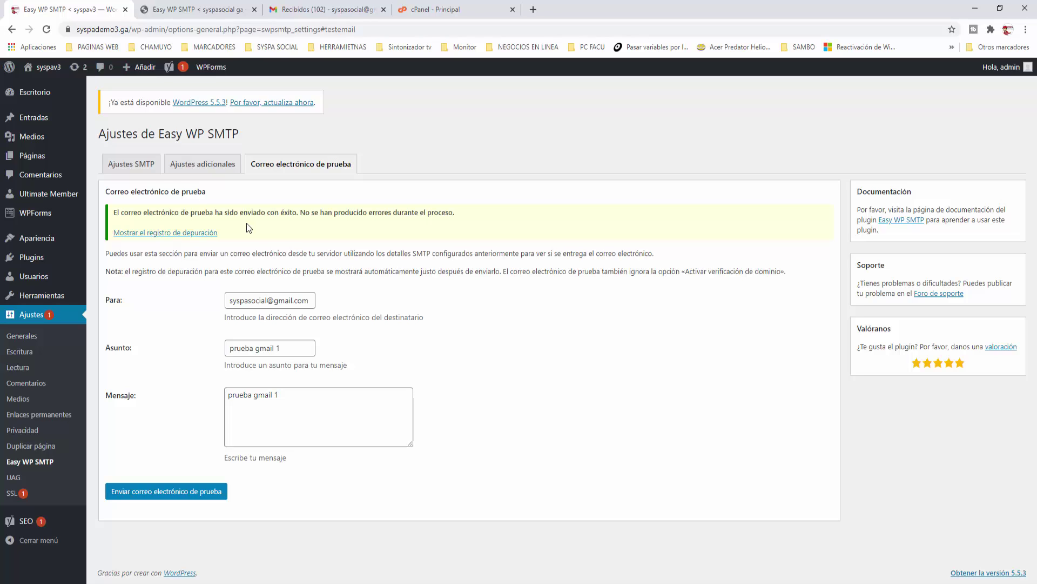
# Step: Switch Easy WP SMTP encryption to STARTTLS with port 587 and save the settings
pyautogui.doubleClick(161, 134)
pyautogui.moveTo(198, 128); pyautogui.dragTo(244, 126)
pyautogui.click(144, 164)
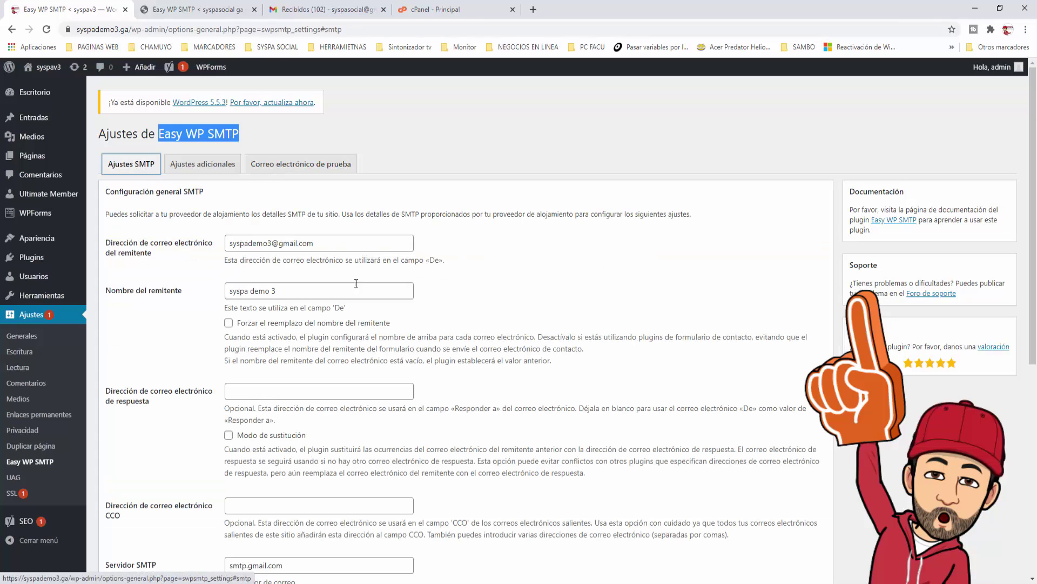
pyautogui.scroll(-6, 262, 303)
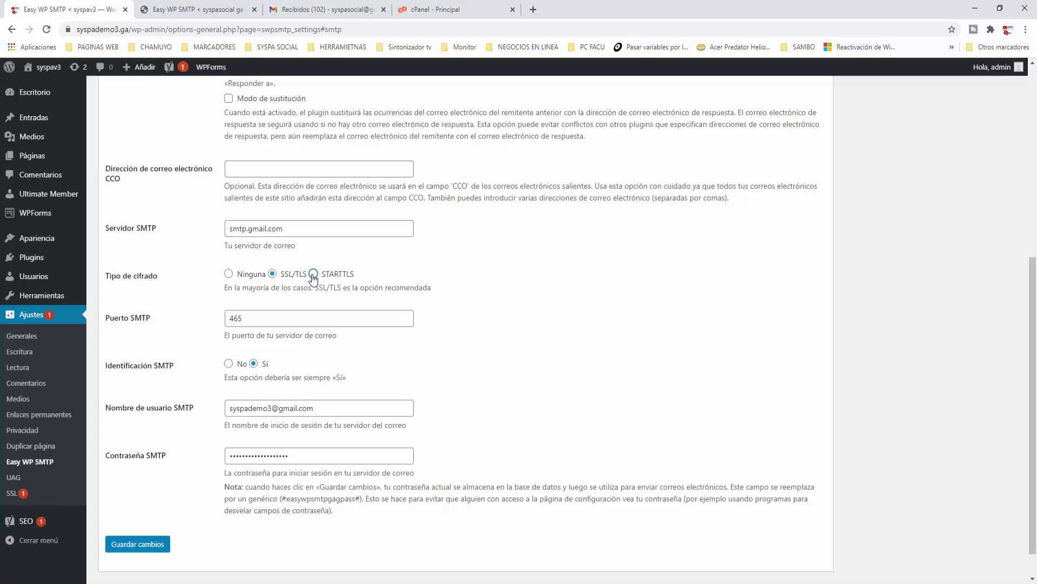
pyautogui.click(313, 274)
pyautogui.doubleClick(263, 319)
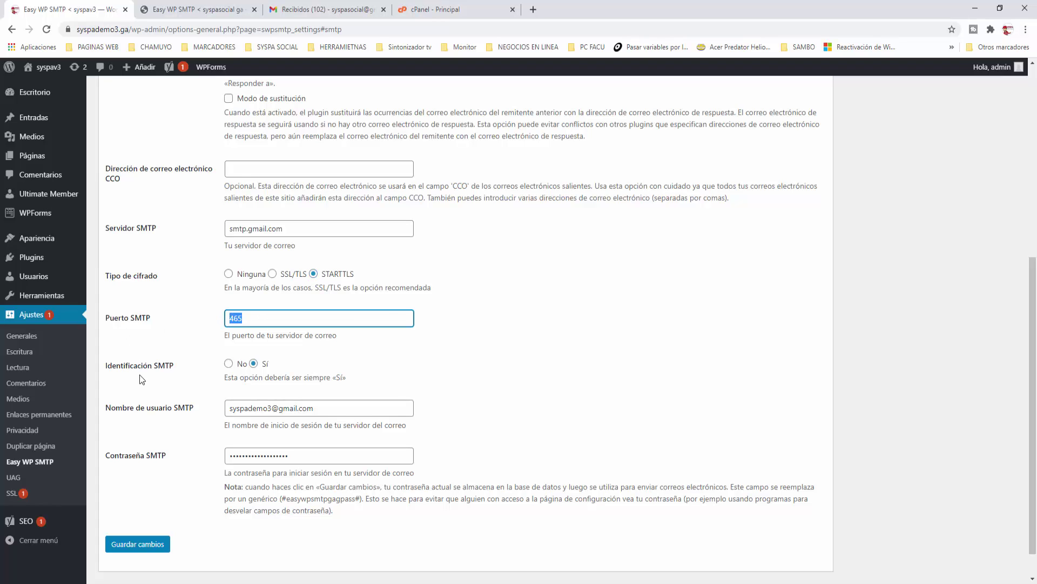
pyautogui.write('587')
pyautogui.click(145, 547)
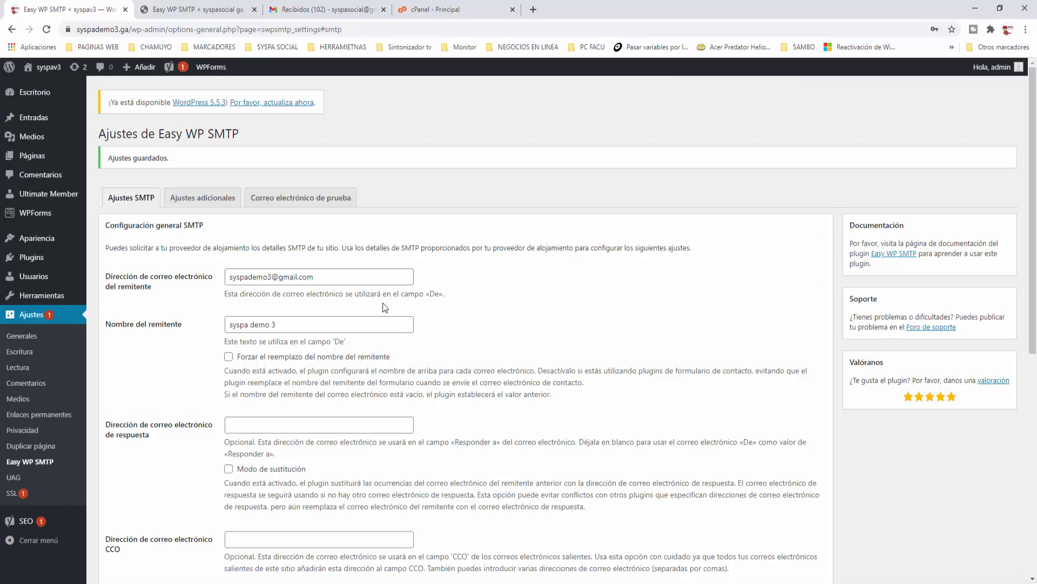
# Step: Change the test email subject from 'prueba gmail 1' to 'prueba gmail TLS'
pyautogui.click(331, 208)
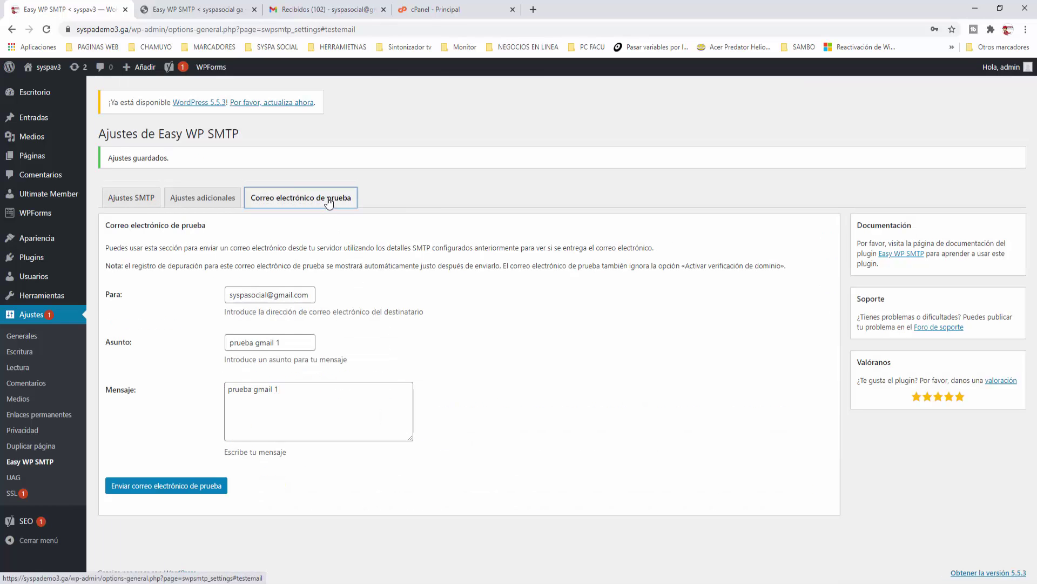
pyautogui.click(289, 344)
pyautogui.press('BackSpace')
pyautogui.write('TLS')
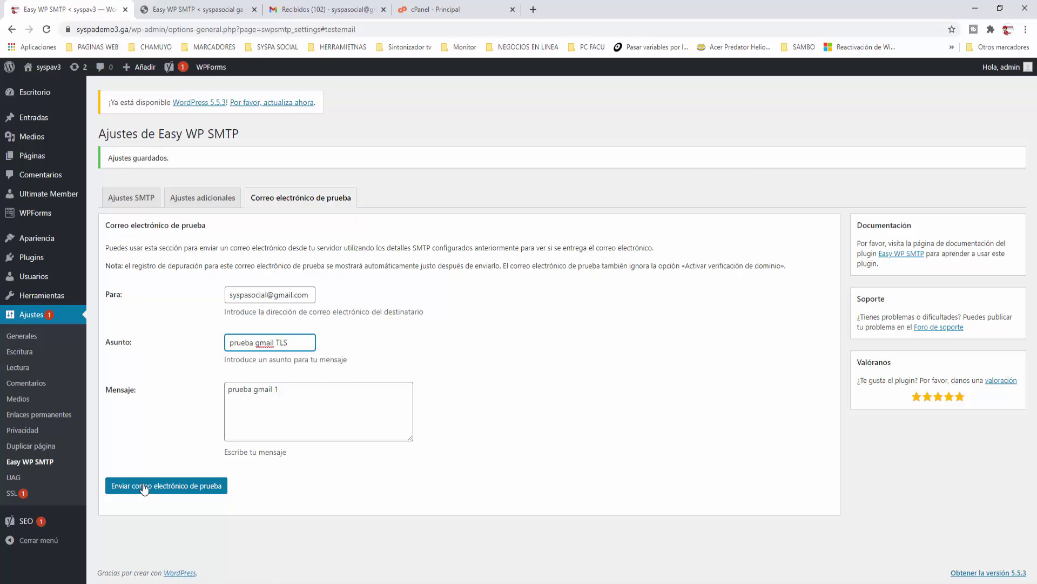
# Step: Send the 'prueba gmail TLS' test email and check the Gmail inbox for it
pyautogui.click(162, 489)
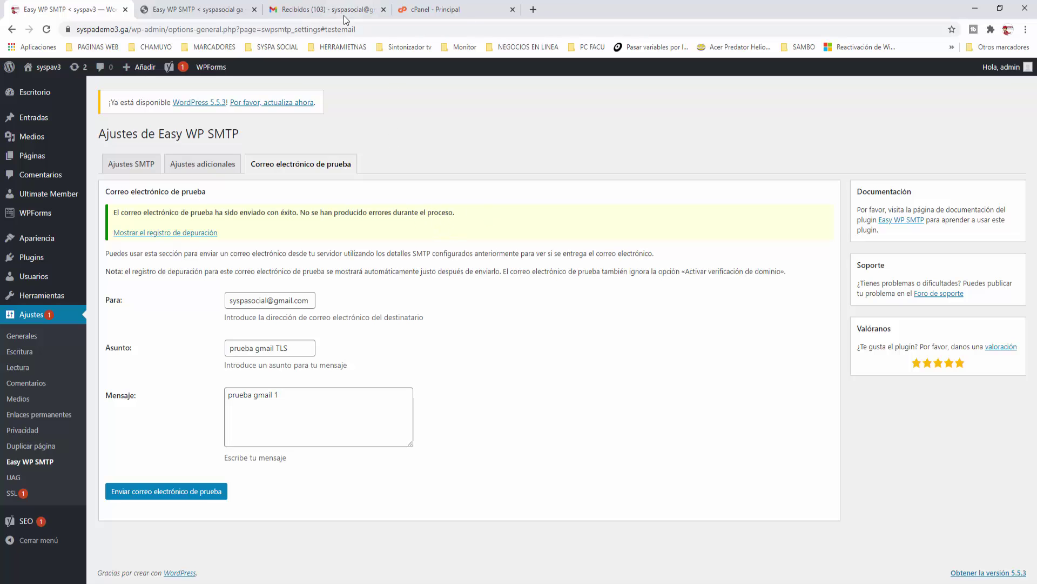
pyautogui.click(331, 11)
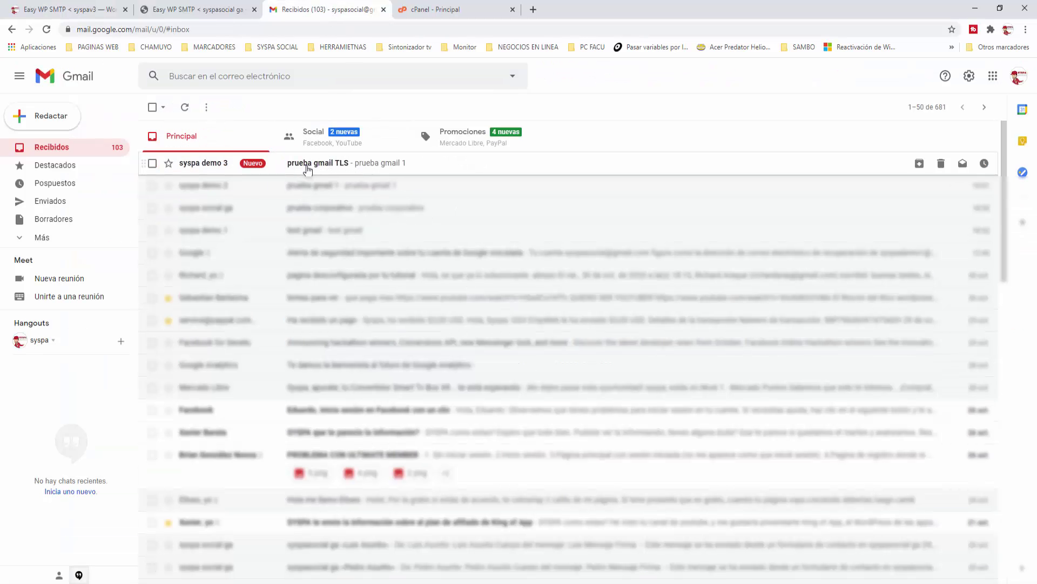
# Step: Read the 'prueba gmail TLS' message in Gmail, then return to the WordPress test-email page
pyautogui.click(214, 170)
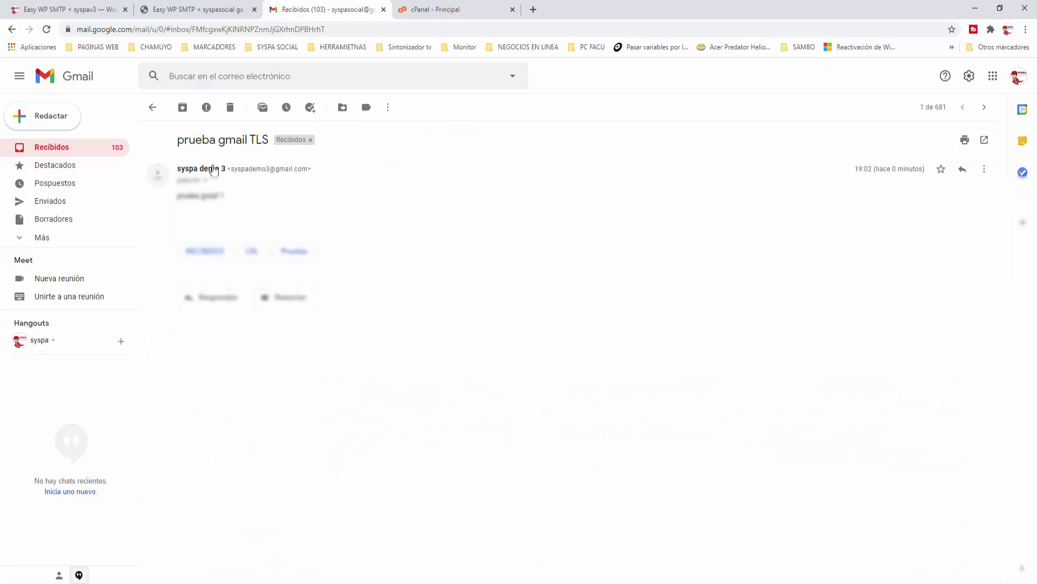
pyautogui.click(152, 107)
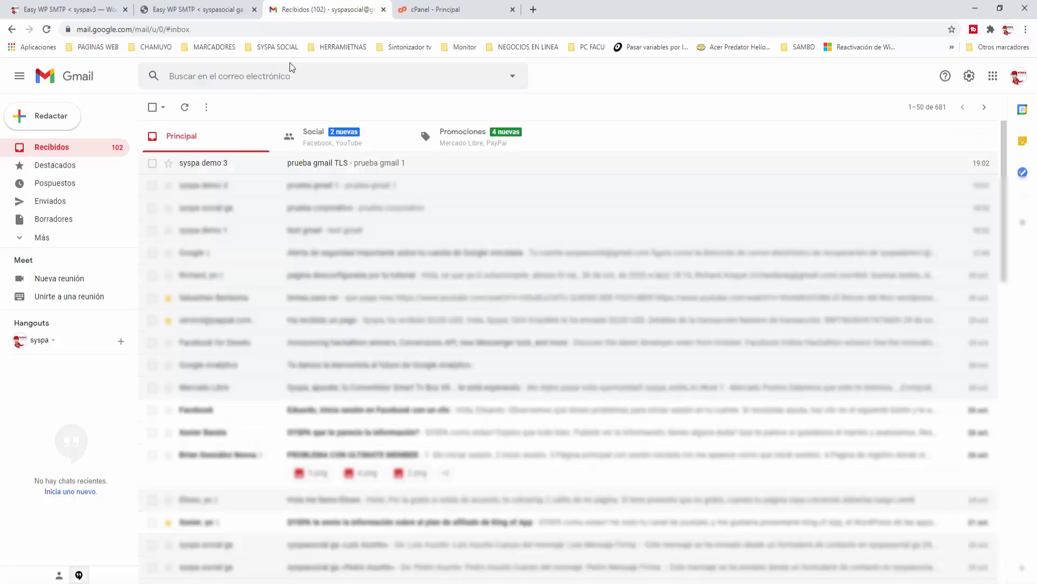
pyautogui.click(75, 12)
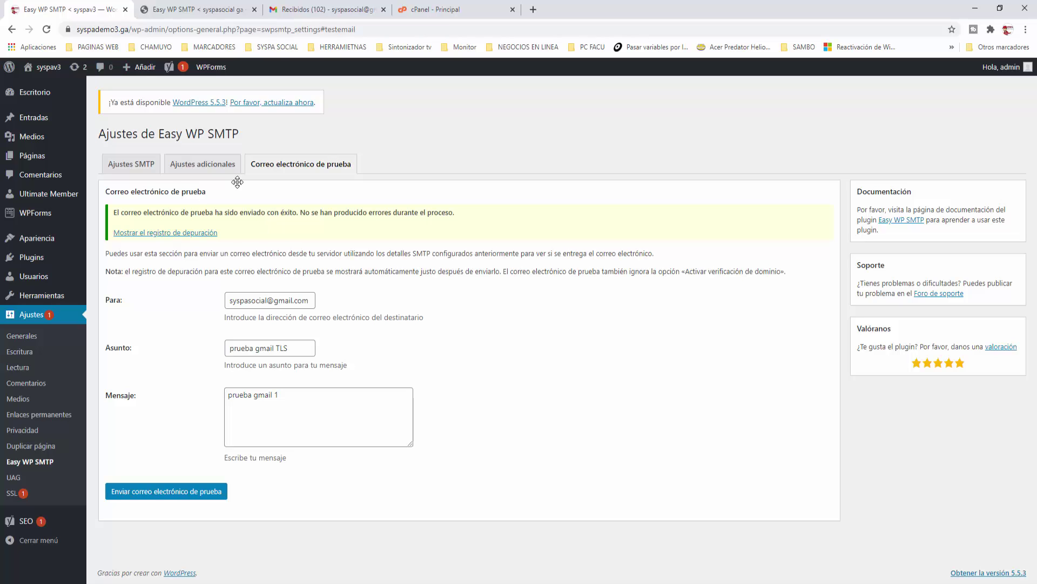
# Step: Open the syspasocial.ga site's SMTP settings and point out the sender address and its domain
pyautogui.click(206, 11)
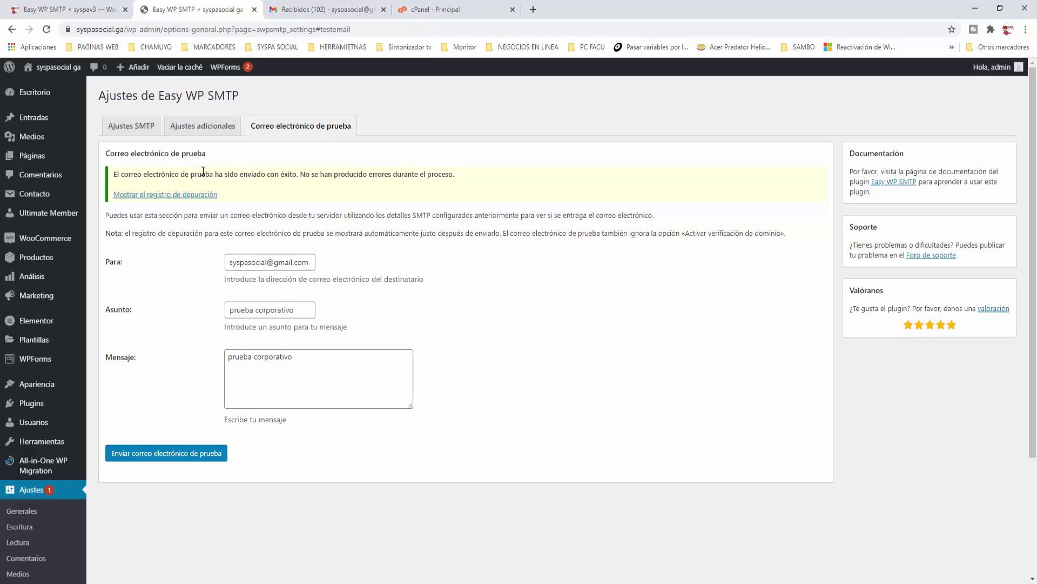
pyautogui.click(130, 129)
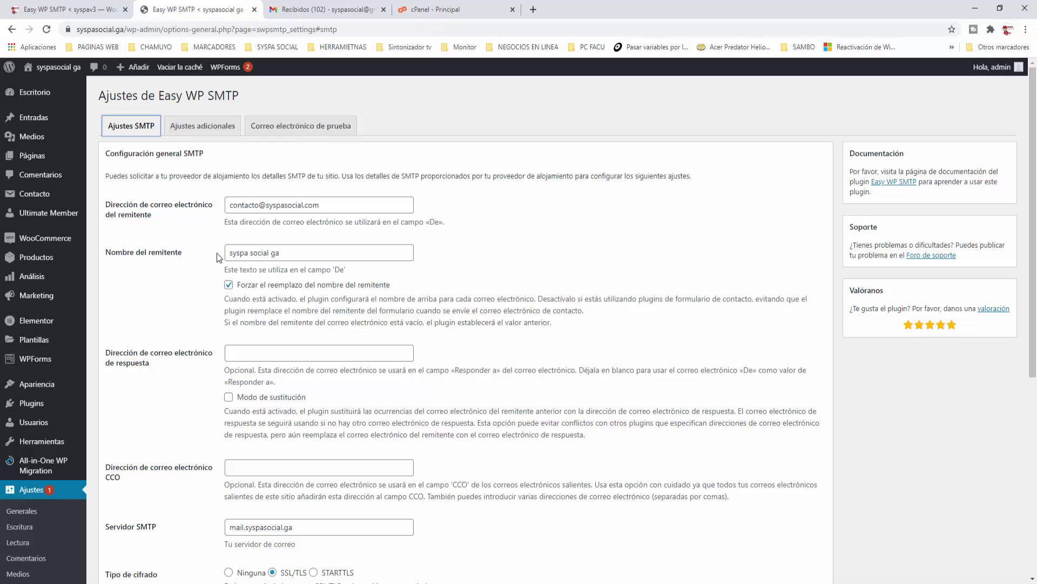
pyautogui.moveTo(321, 207); pyautogui.dragTo(210, 203)
pyautogui.click(209, 229)
pyautogui.moveTo(233, 208); pyautogui.dragTo(259, 205)
pyautogui.click(328, 206)
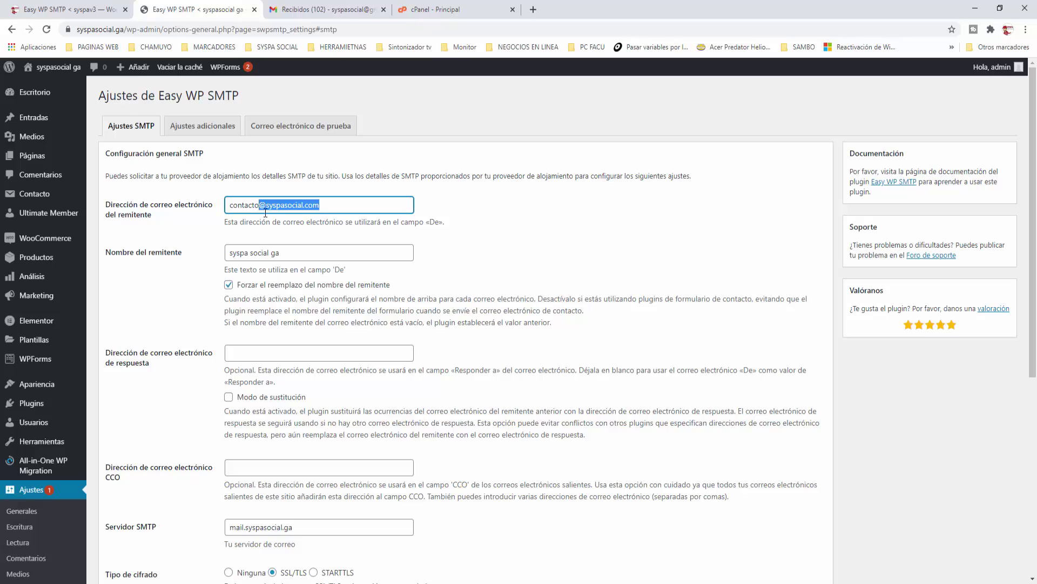
pyautogui.click(448, 268)
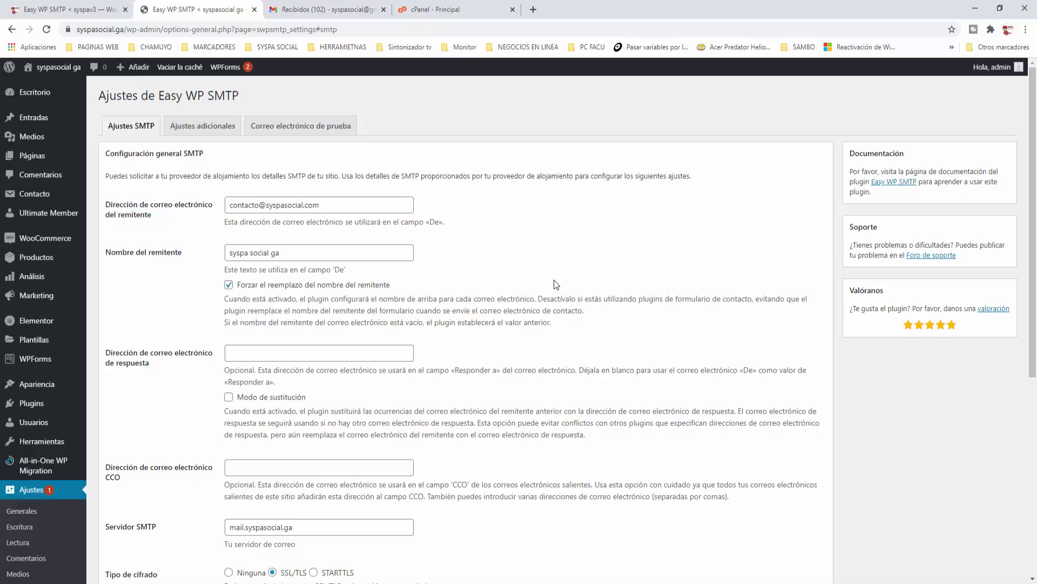
# Step: Select the existing SMTP server value so it can be replaced
pyautogui.scroll(-3, 320, 253)
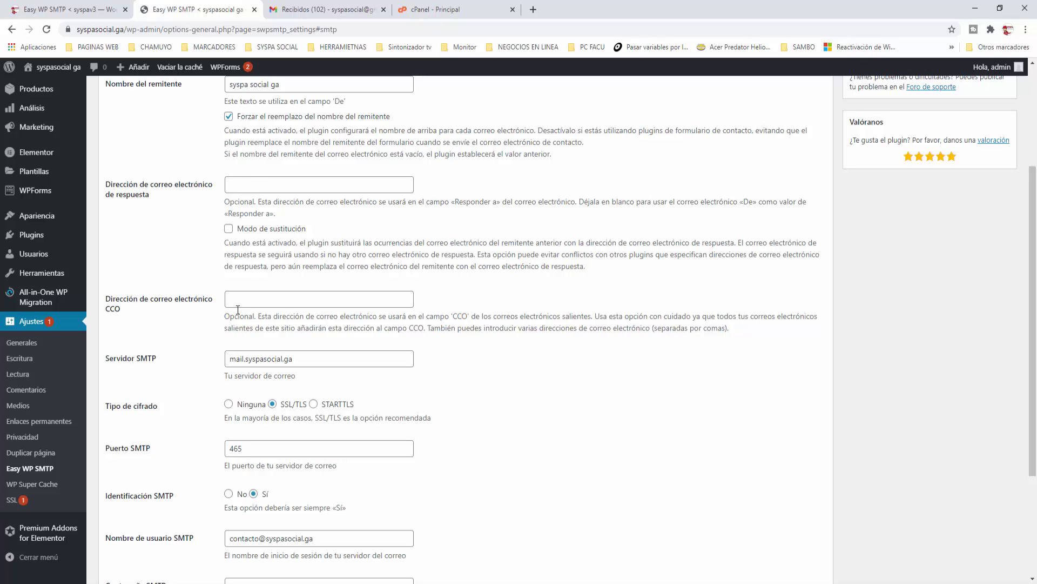
pyautogui.scroll(-3, 287, 299)
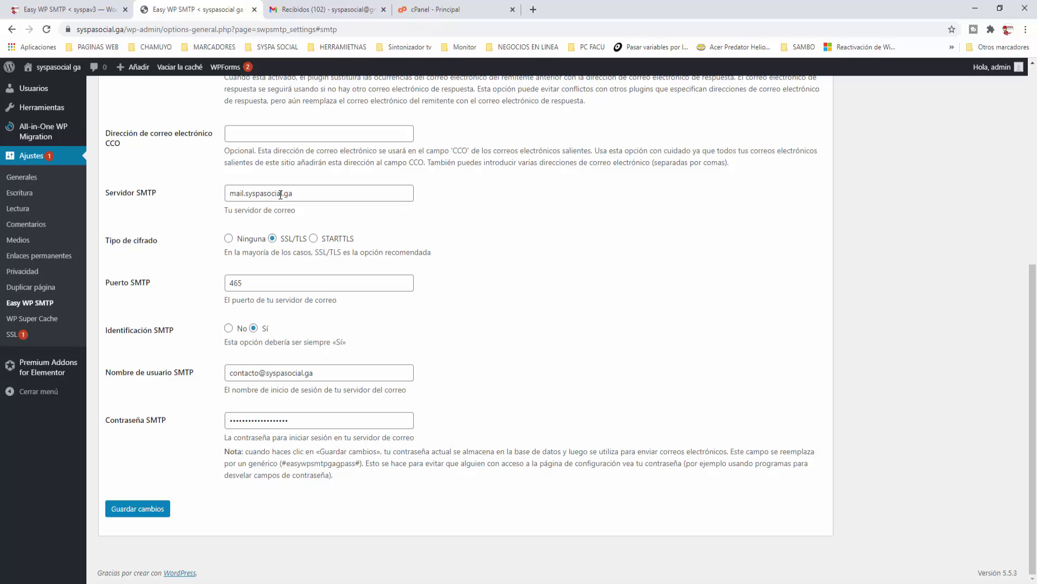
pyautogui.doubleClick(303, 193)
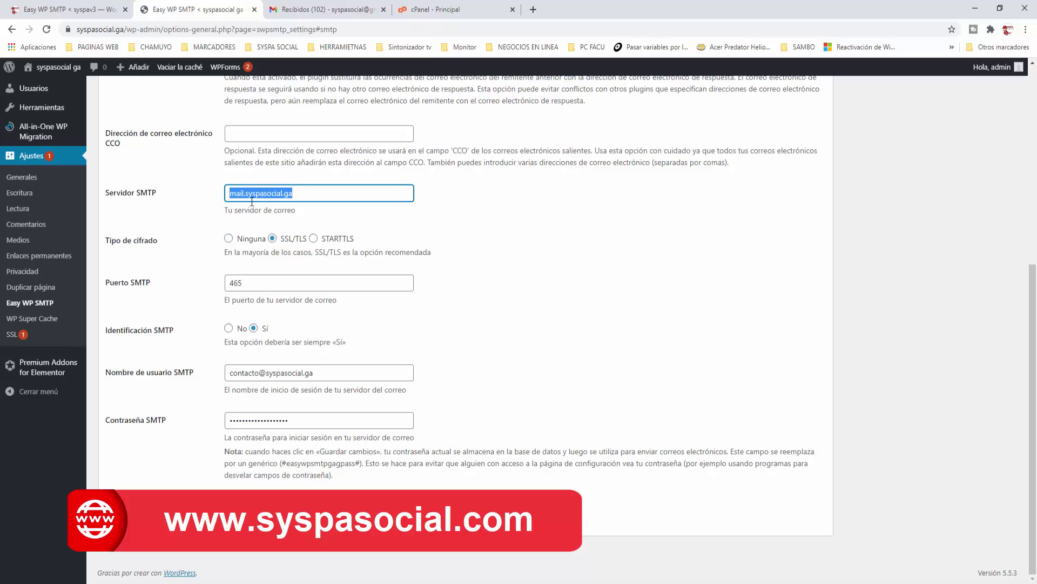
# Step: Open Roundcube webmail for the syspasocial.ga contact mailbox from cPanel's email accounts list
pyautogui.click(436, 16)
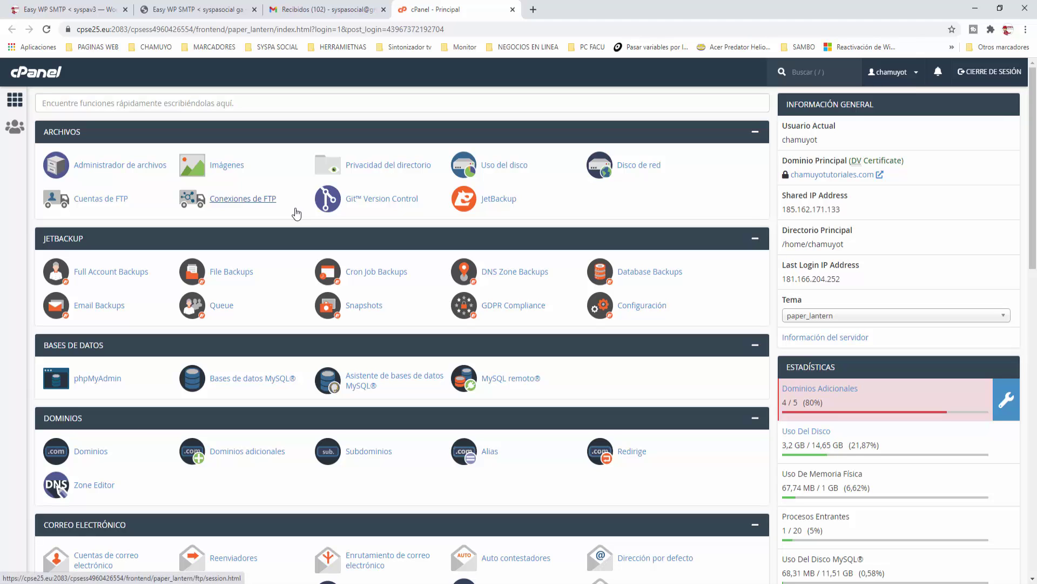
pyautogui.scroll(-3, 108, 378)
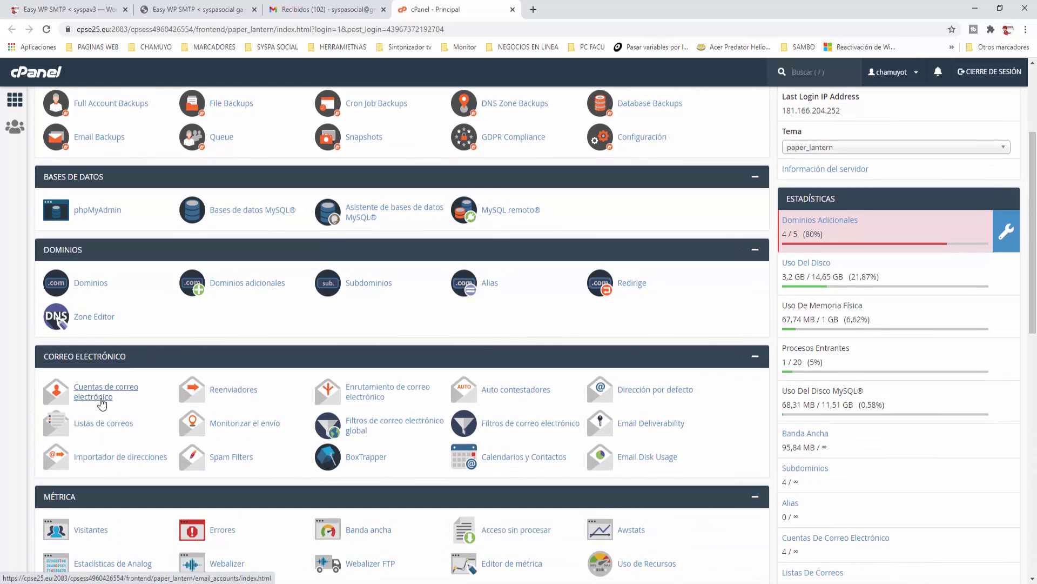
pyautogui.click(85, 402)
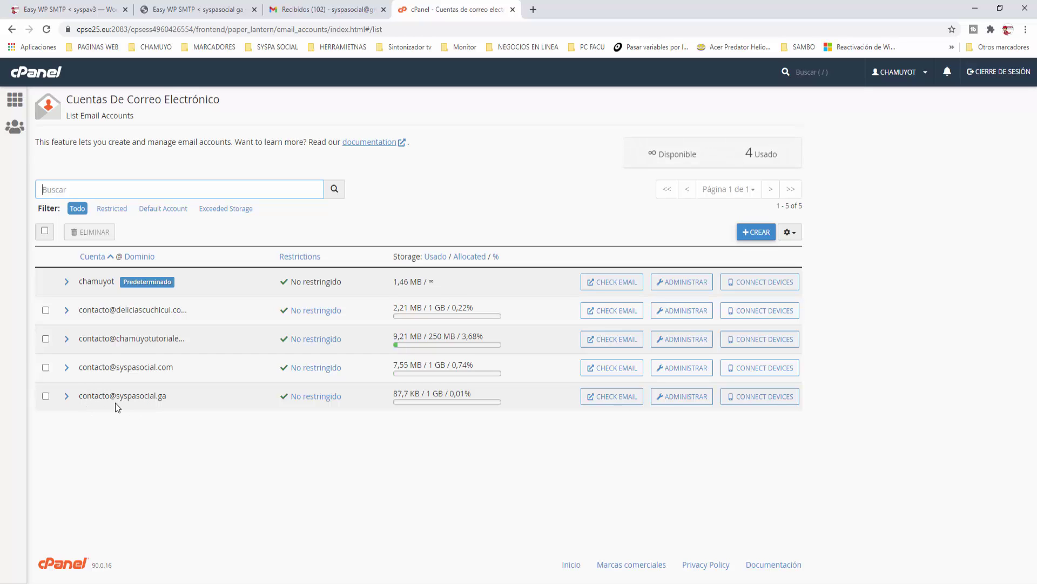
pyautogui.click(621, 399)
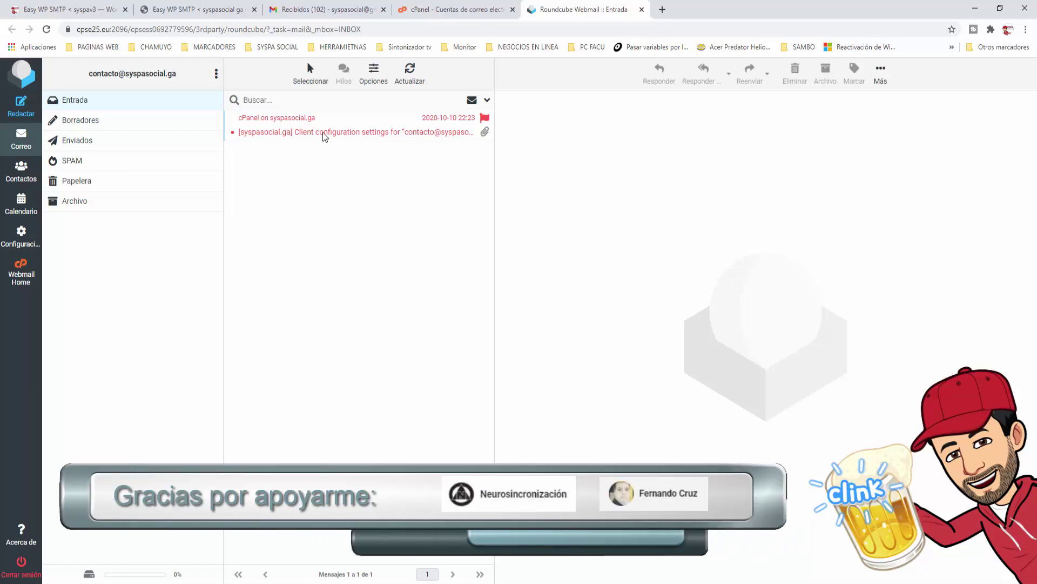
# Step: Open the client configuration message and highlight the secure SMTP server mail.syspasocial.ga on port 465
pyautogui.click(319, 131)
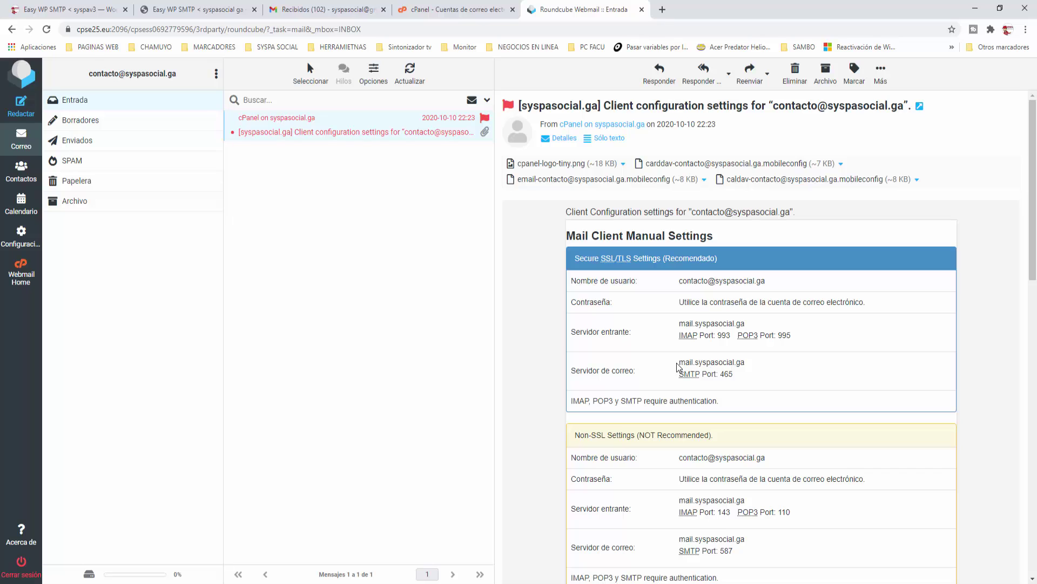
pyautogui.moveTo(680, 362); pyautogui.dragTo(745, 362)
pyautogui.hotkey('ctrl', 'c')
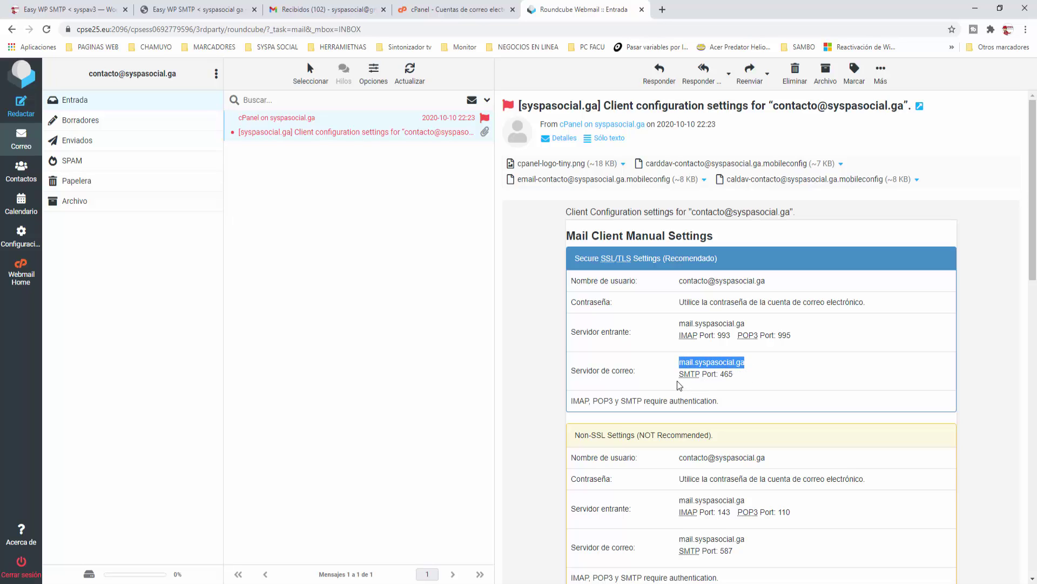
pyautogui.click(684, 381)
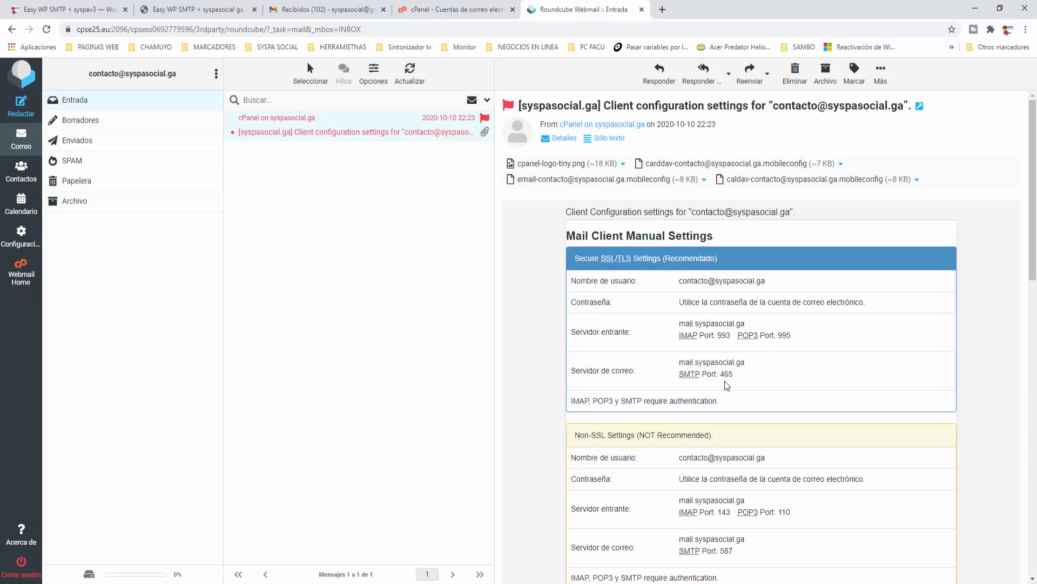
# Step: Paste mail.syspasocial.ga as the SMTP server and check the port is 465
pyautogui.click(177, 11)
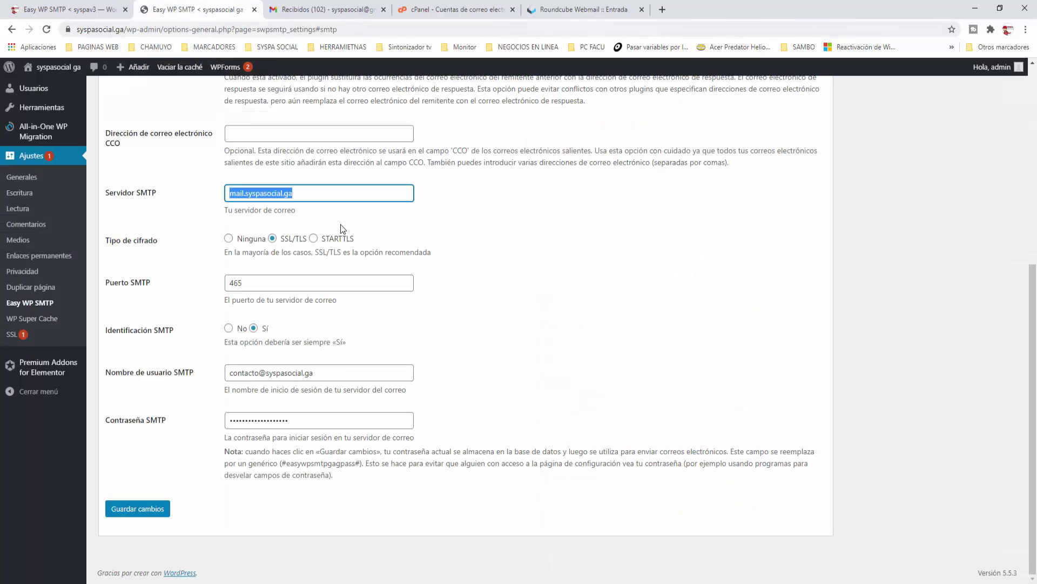
pyautogui.hotkey('ctrl', 'v')
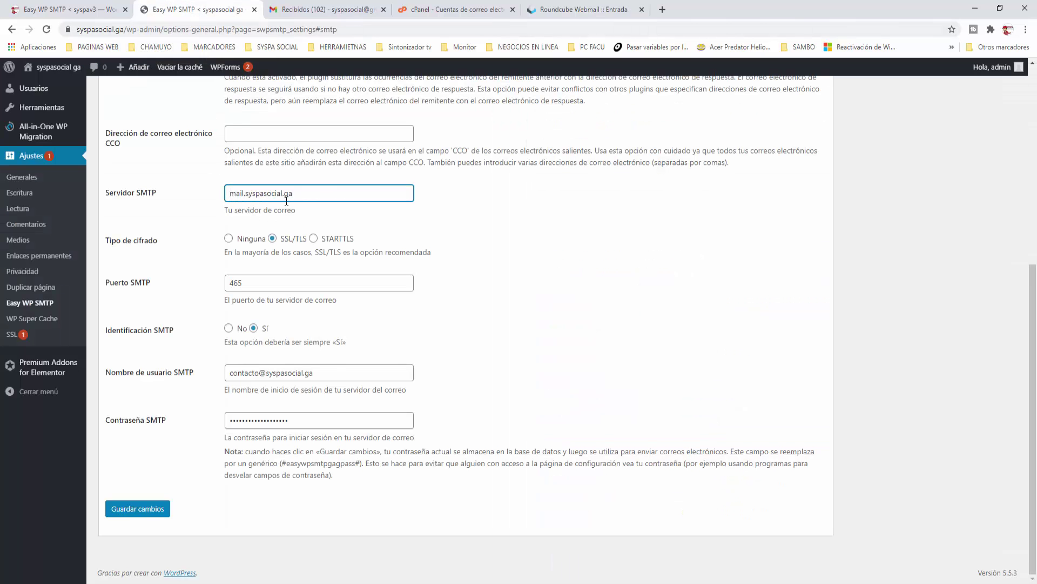
pyautogui.moveTo(304, 195); pyautogui.dragTo(197, 189)
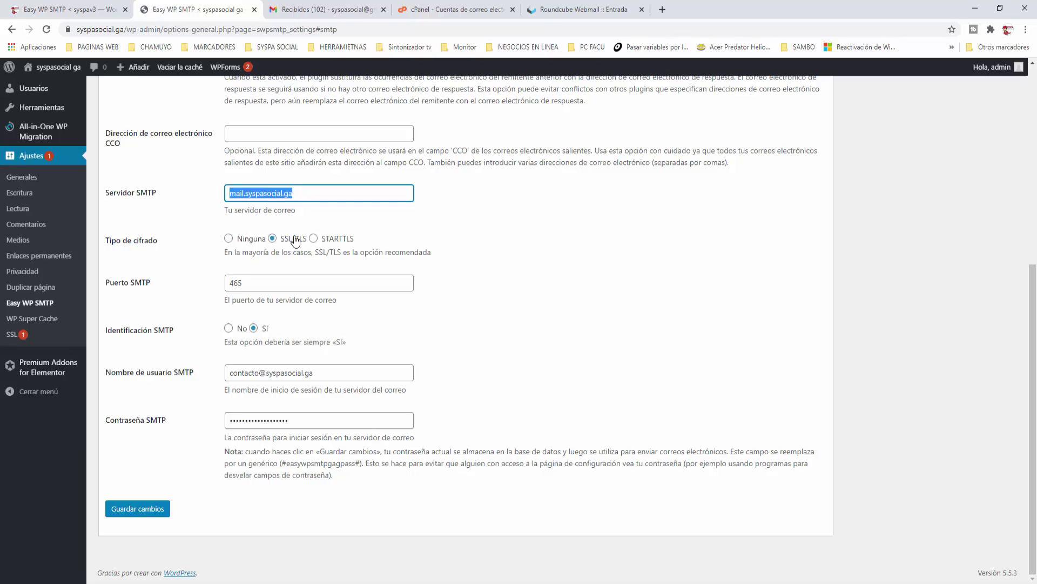
pyautogui.doubleClick(261, 281)
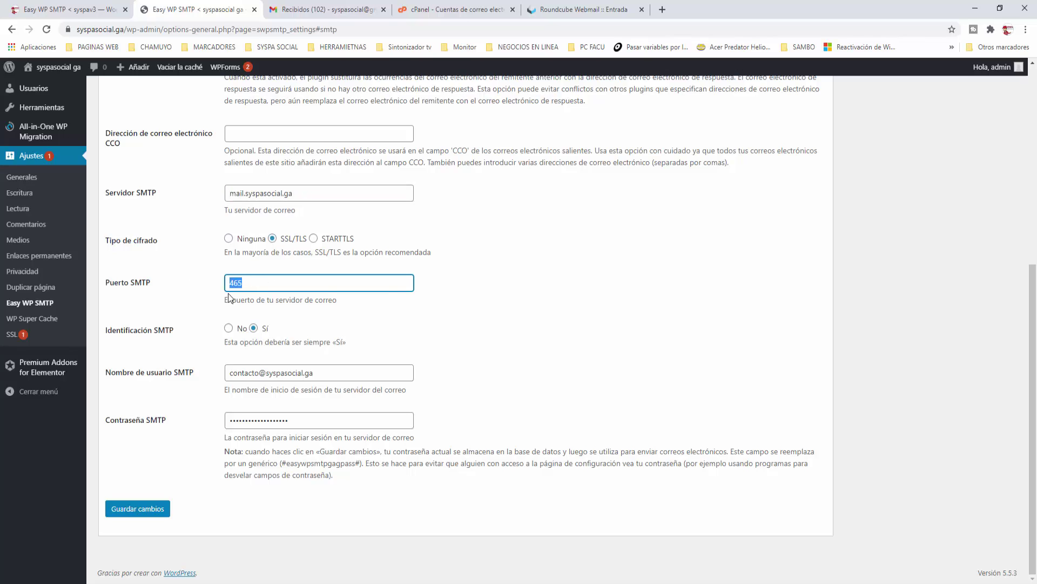
pyautogui.click(476, 294)
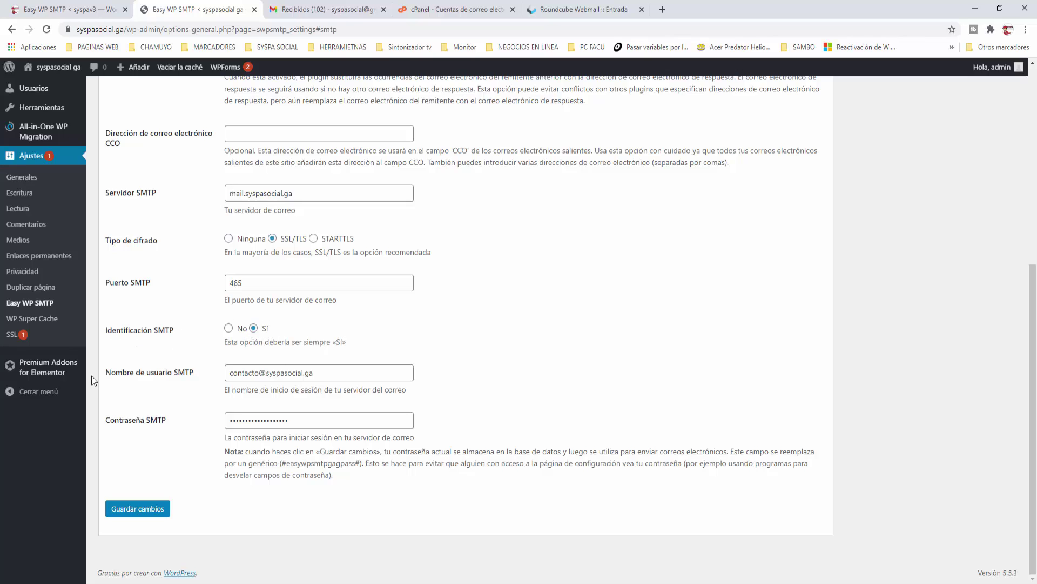
# Step: Verify the corporate mailbox username and save the Easy WP SMTP settings
pyautogui.click(324, 372)
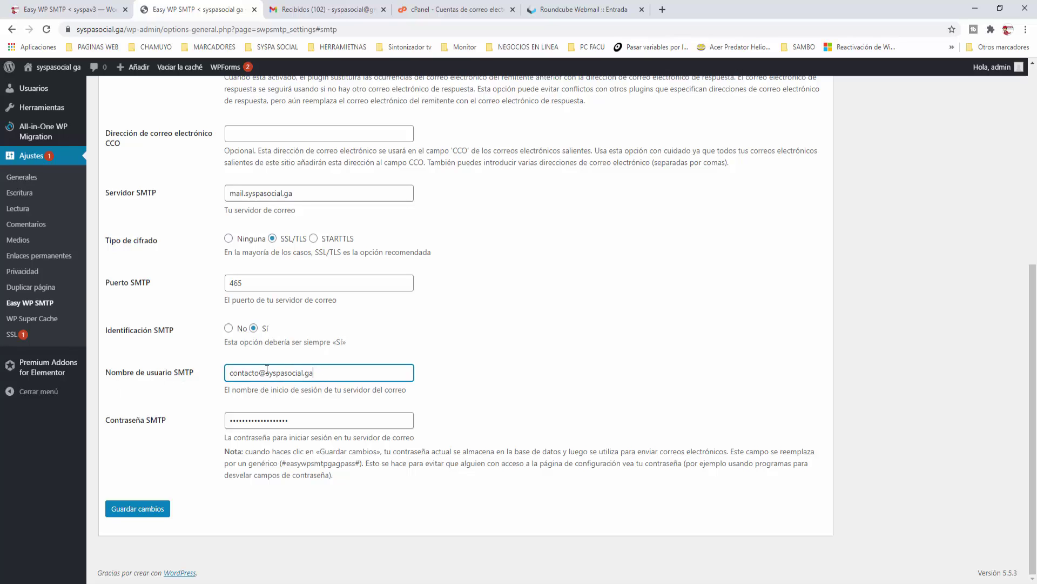
pyautogui.hotkey('ctrl', 'a')
pyautogui.click(240, 375)
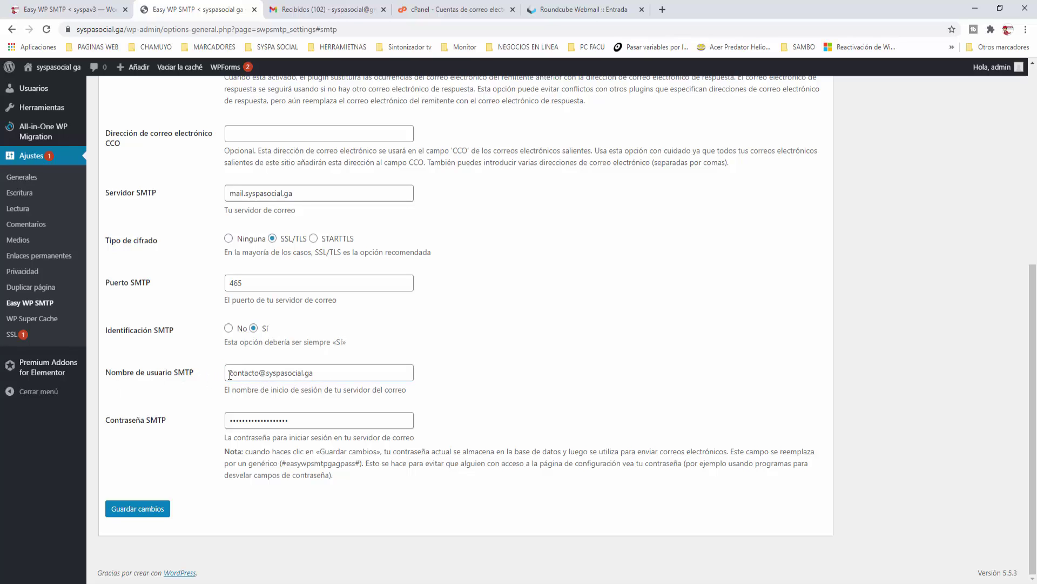
pyautogui.moveTo(229, 375); pyautogui.dragTo(324, 371)
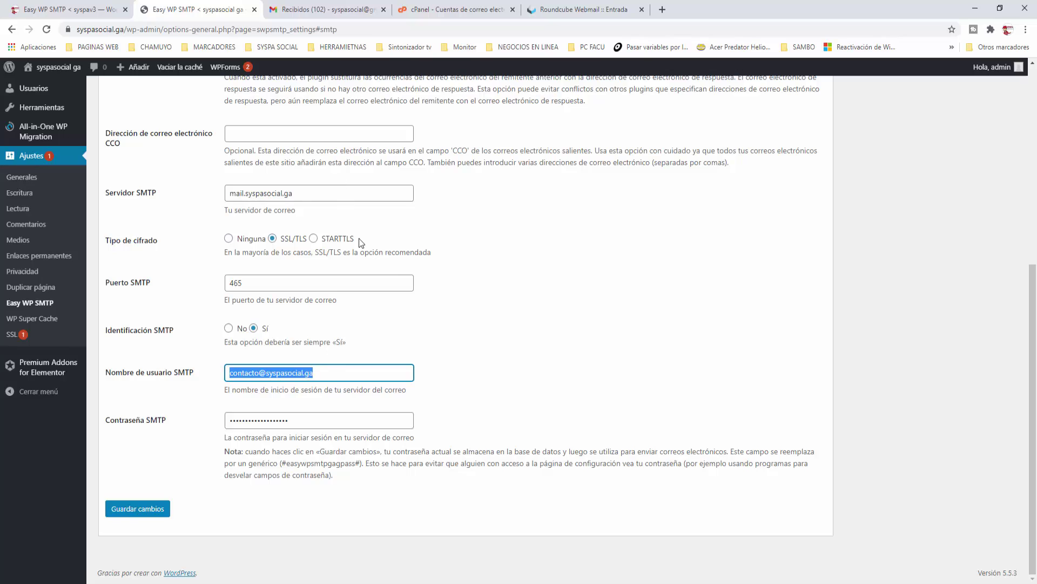
pyautogui.click(329, 373)
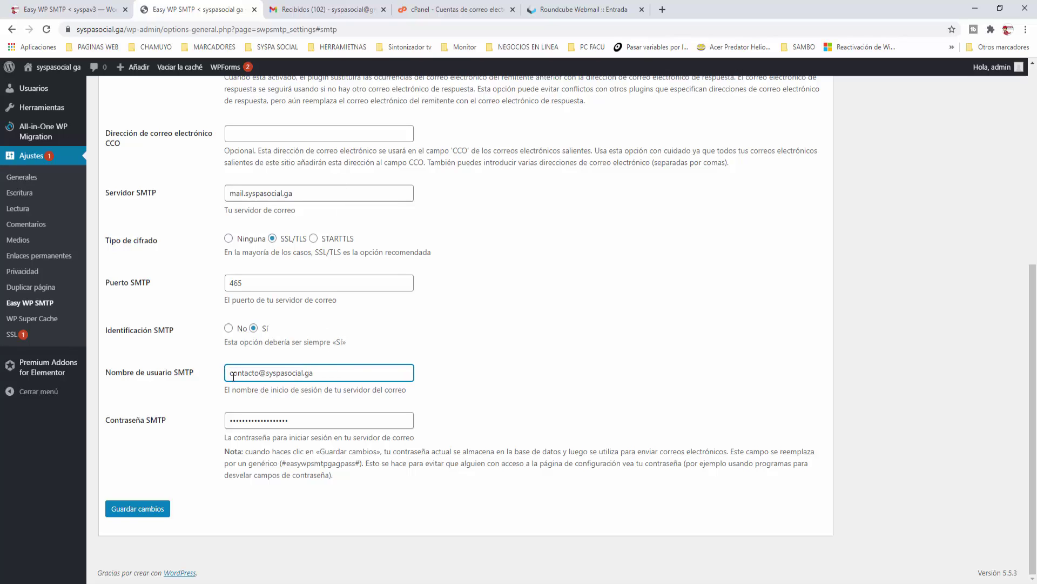
pyautogui.tripleClick(260, 375)
pyautogui.click(433, 380)
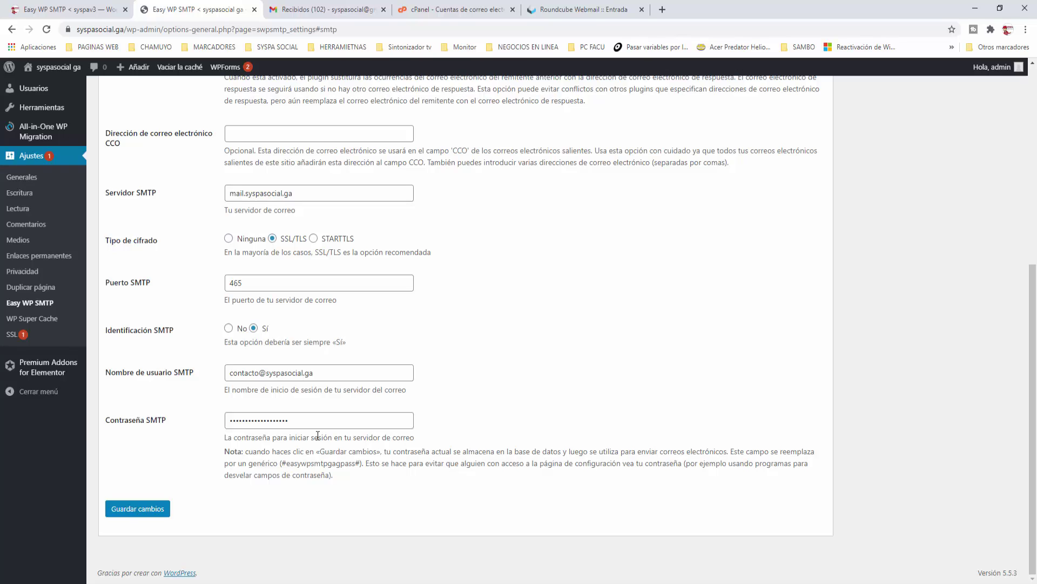
pyautogui.click(142, 510)
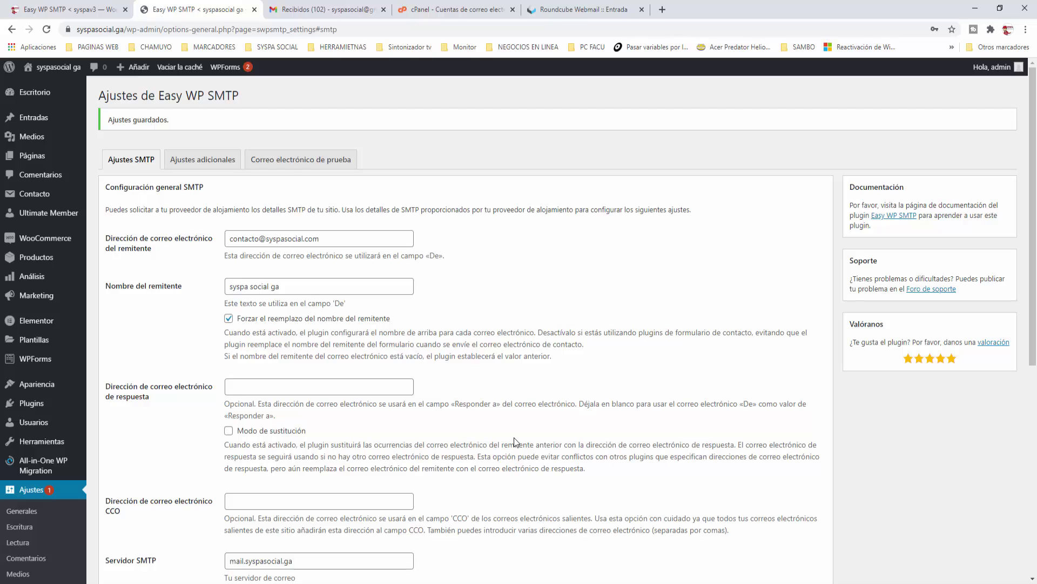
# Step: Append 2 to the test email subject and message, making it 'prueba corporativo 2'
pyautogui.click(302, 162)
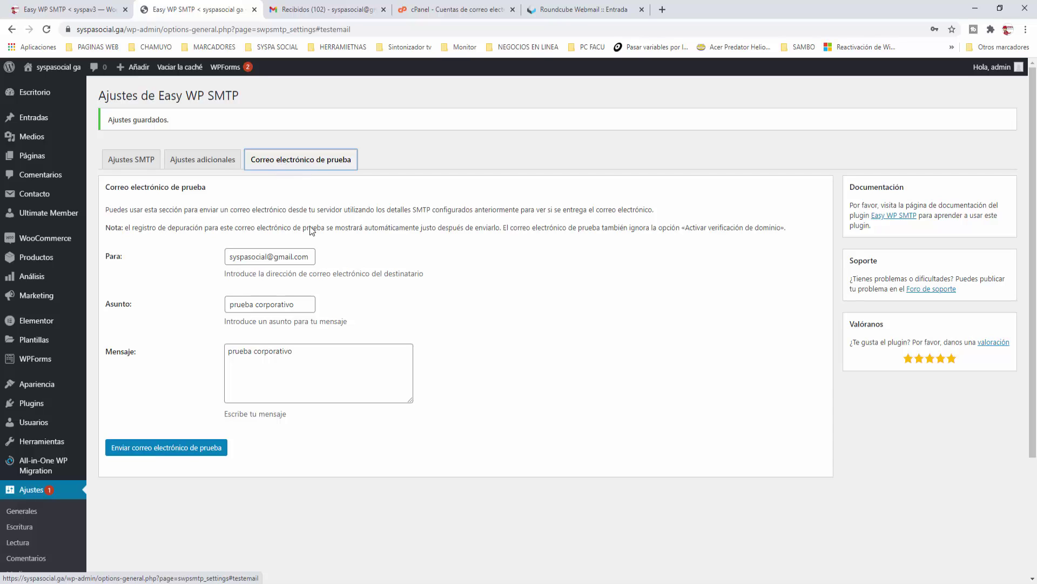
pyautogui.click(303, 303)
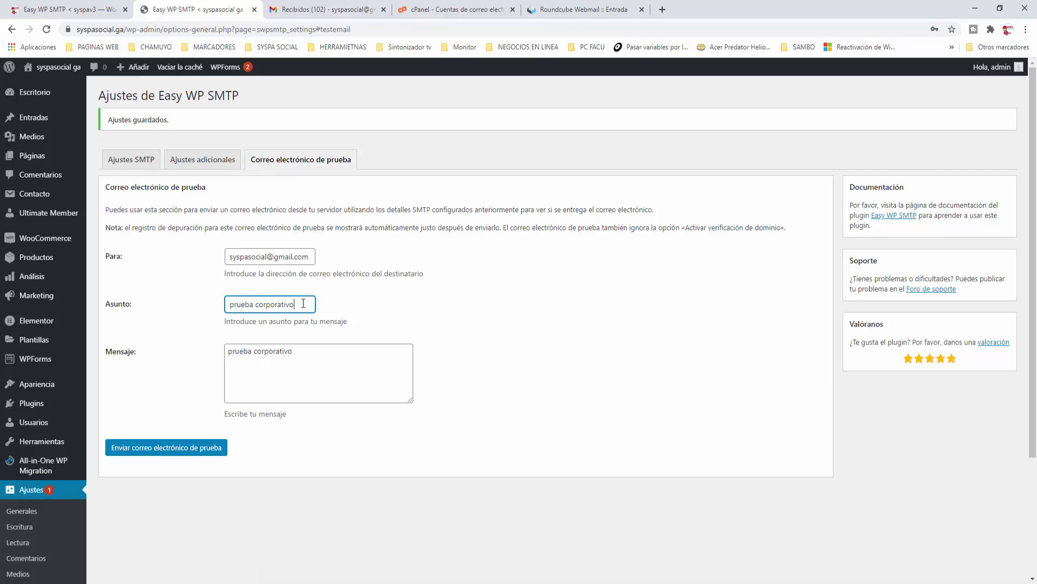
pyautogui.write('2')
pyautogui.click(321, 350)
pyautogui.write('2')
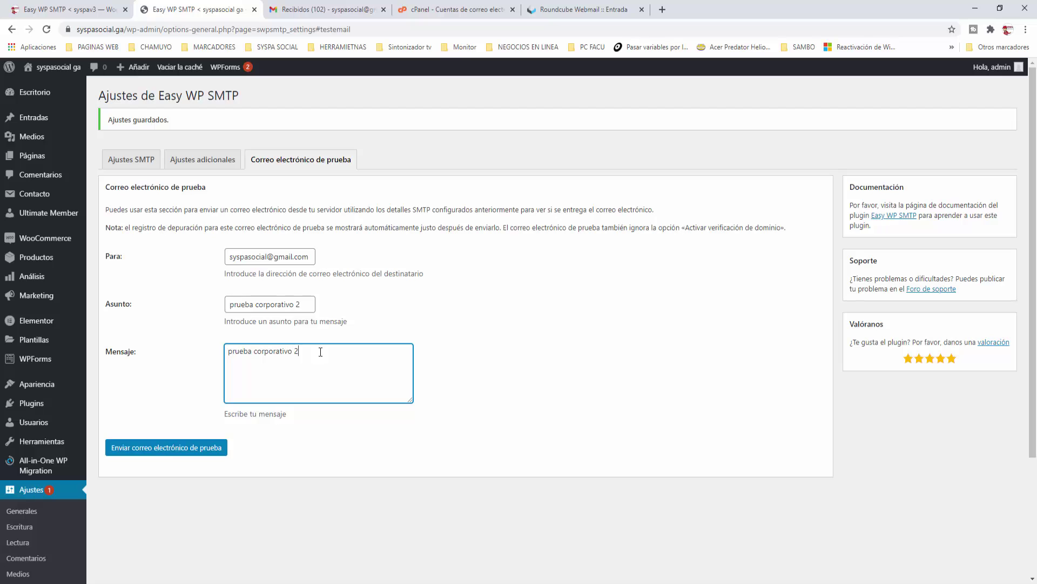
pyautogui.click(463, 376)
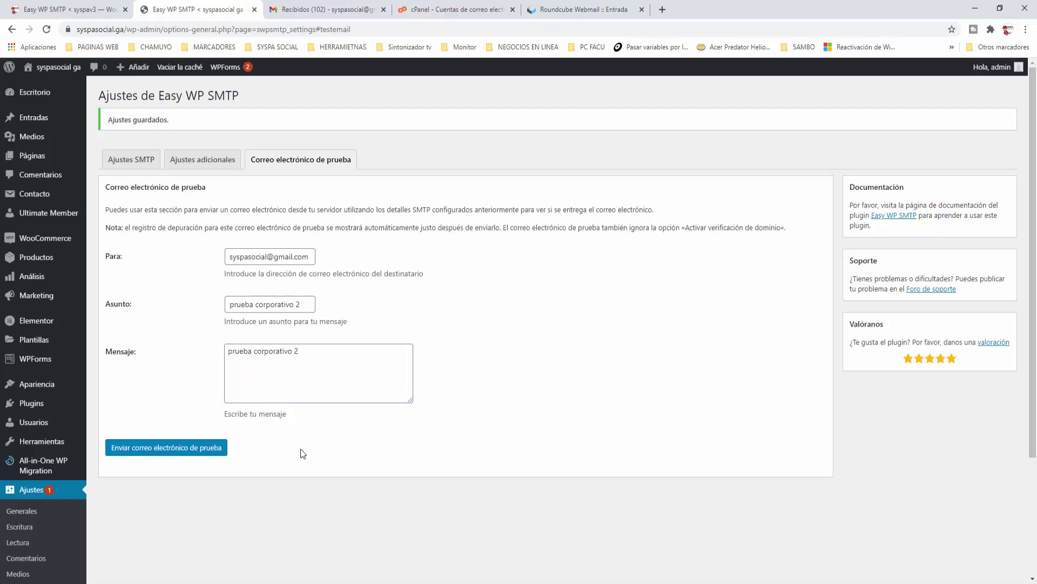
# Step: Send the 'prueba corporativo 2' test email and refresh Gmail to see it arrive
pyautogui.click(184, 447)
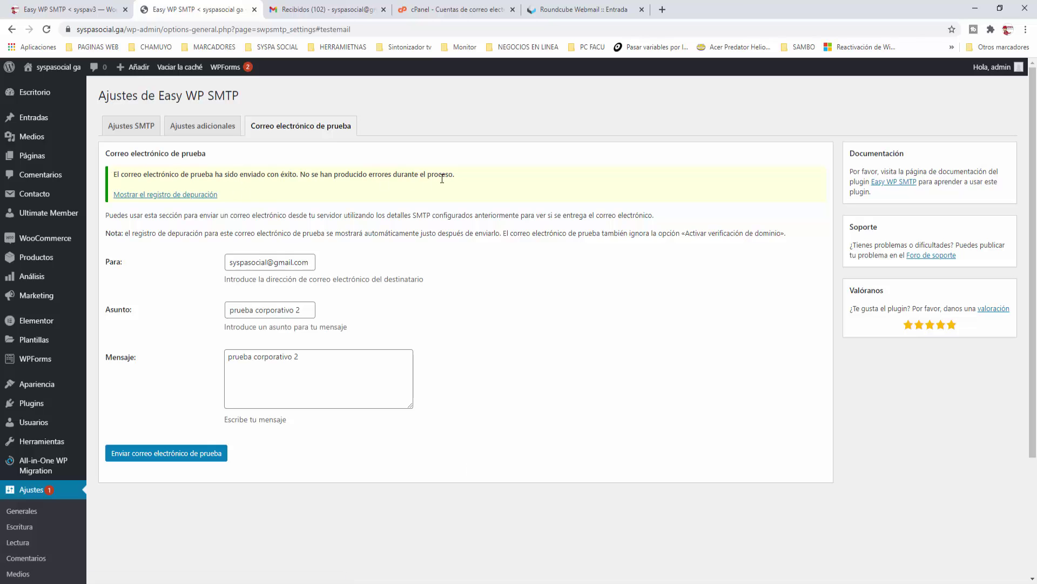
pyautogui.click(322, 15)
pyautogui.click(184, 108)
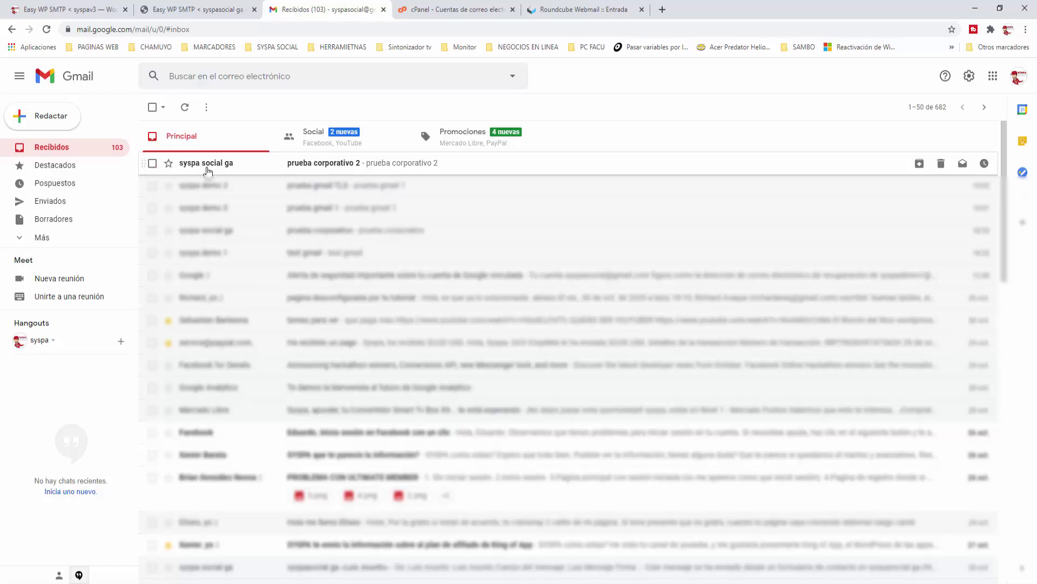
# Step: Open the 'prueba corporativo 2' test email from the site's corporate contact mailbox
pyautogui.click(208, 168)
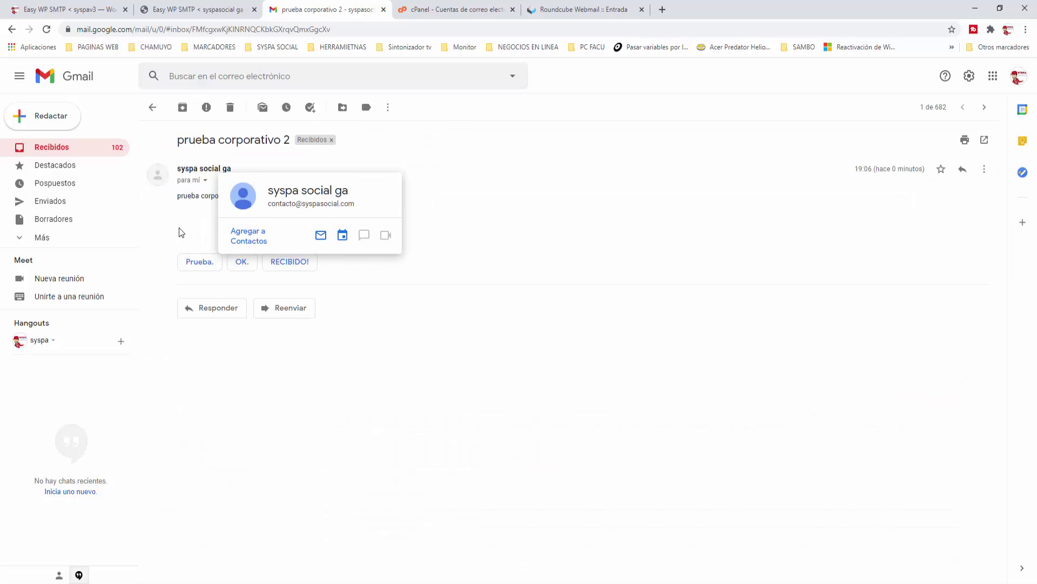